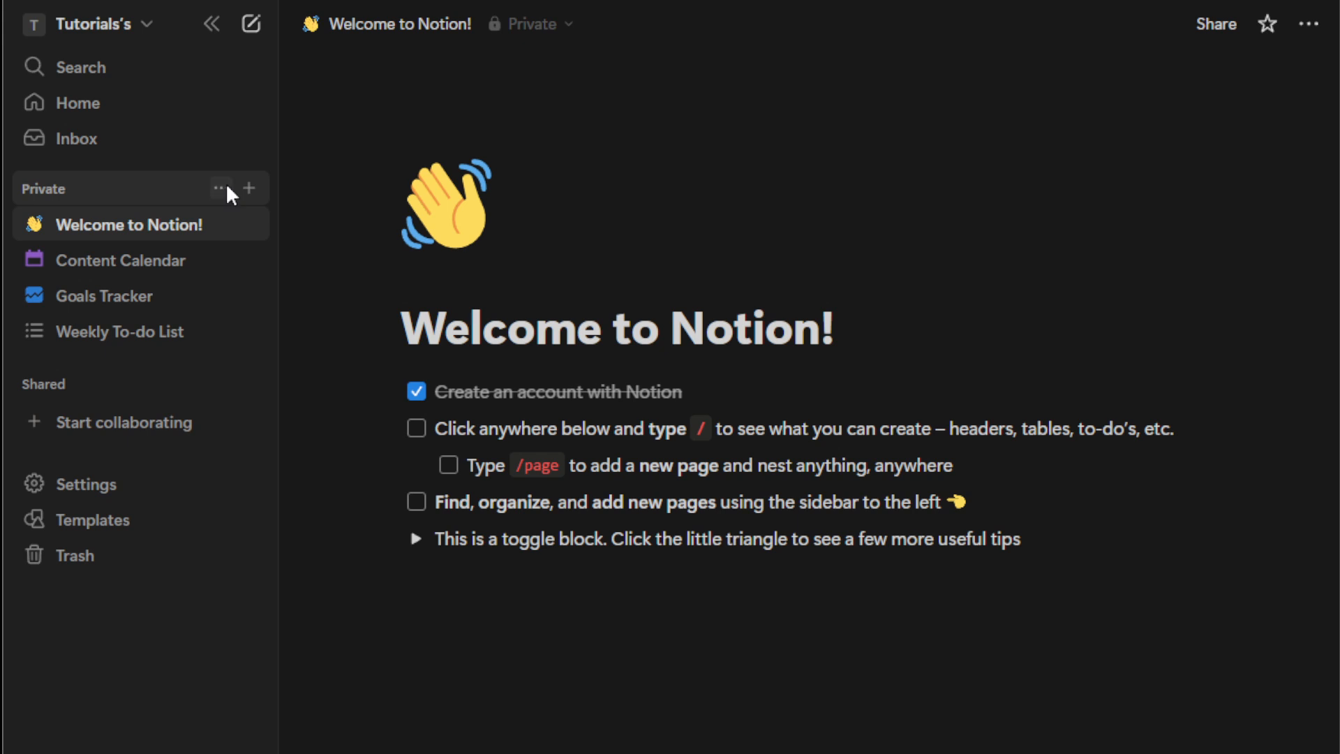
Create a new page in the Private section and title it Project.
click(224, 188)
click(250, 189)
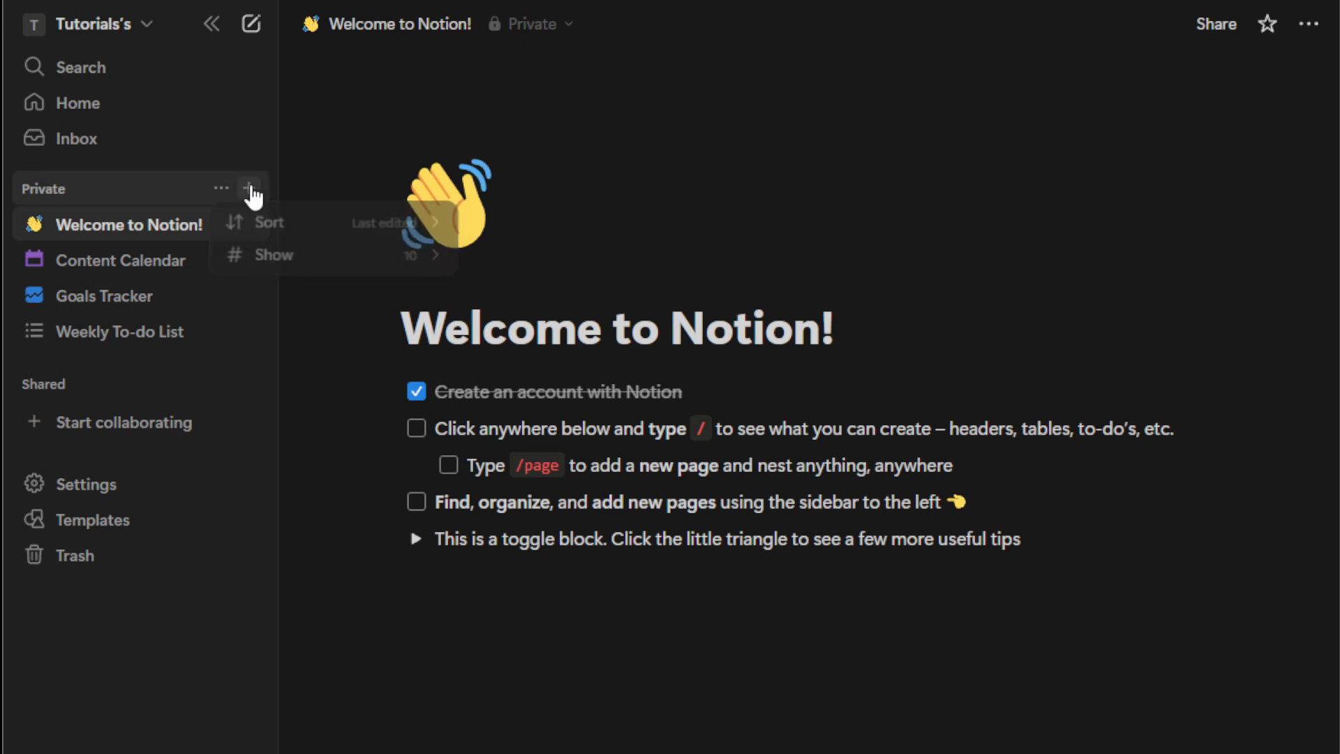
click(250, 189)
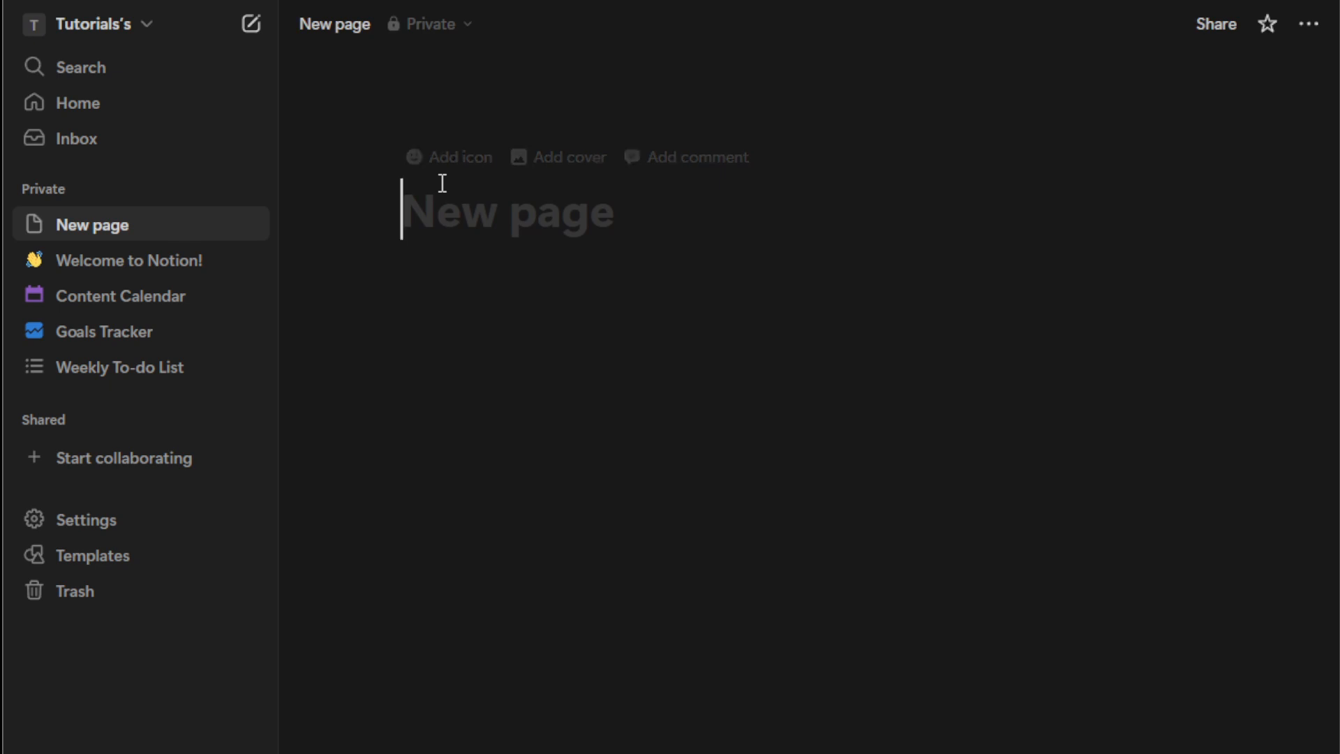
text(Project)
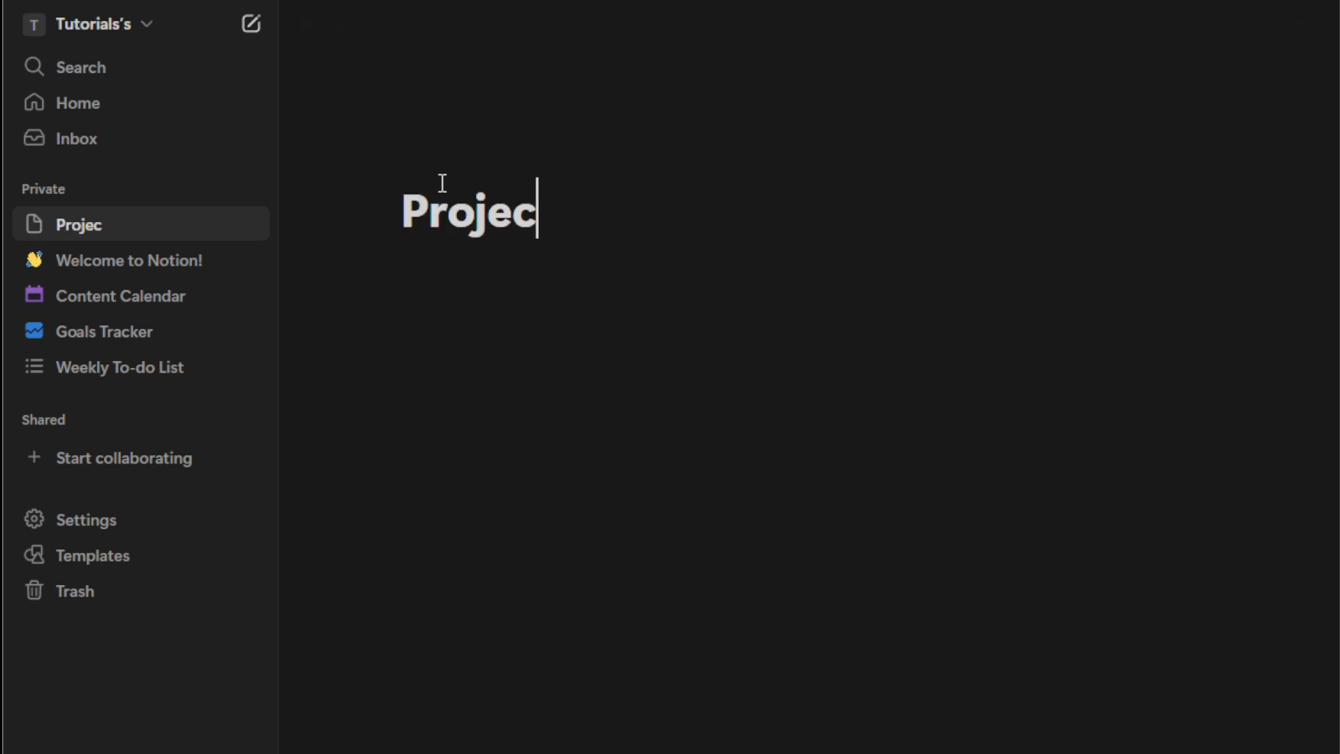
Insert a kanban Board view database in the body of the Project page, without choosing a suggested database.
click(471, 290)
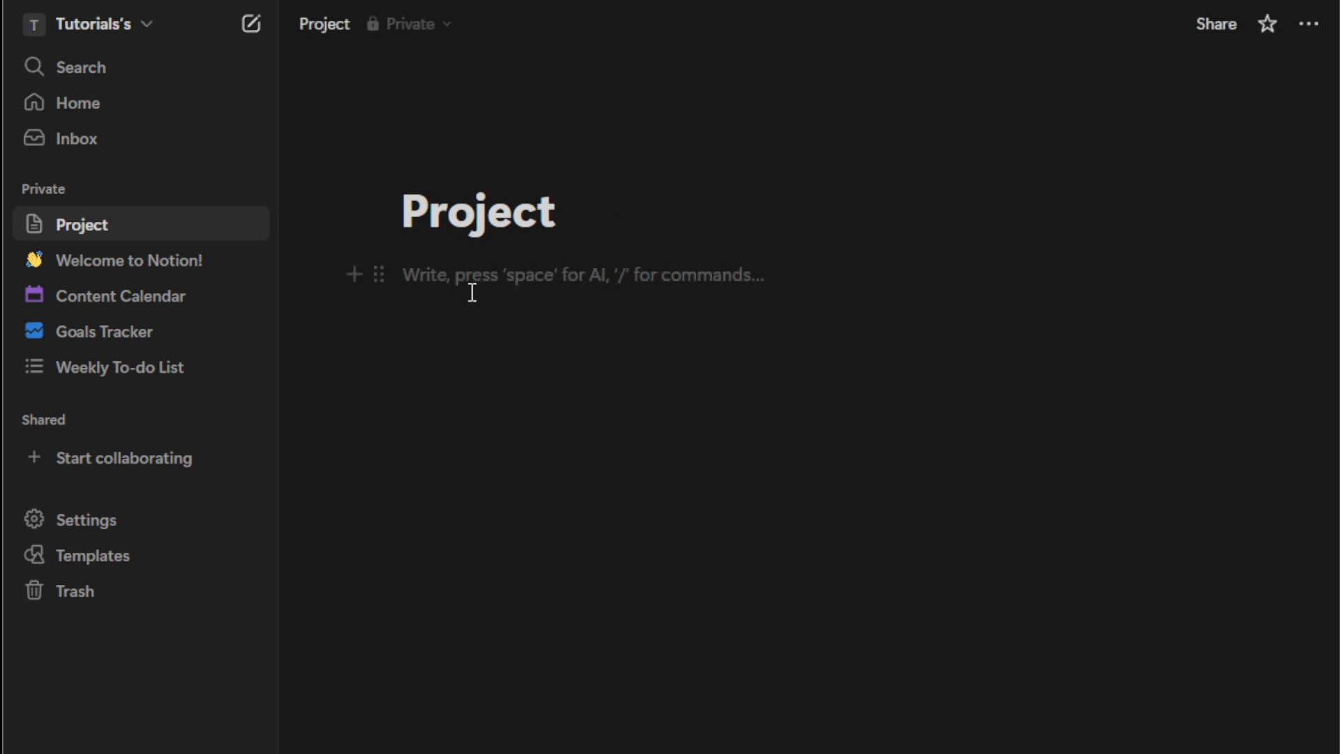
text(/dash)
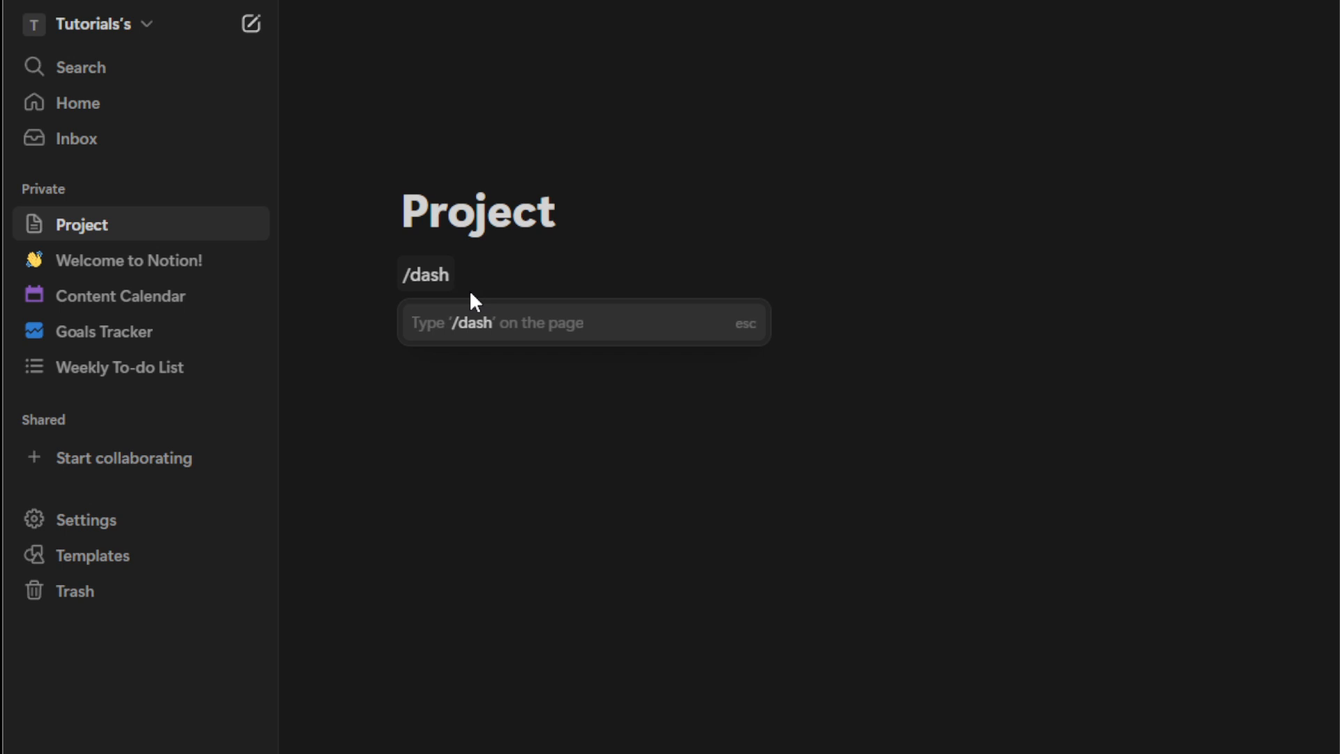
key(BackSpace)
key(BackSpace)
key(BackSpace)
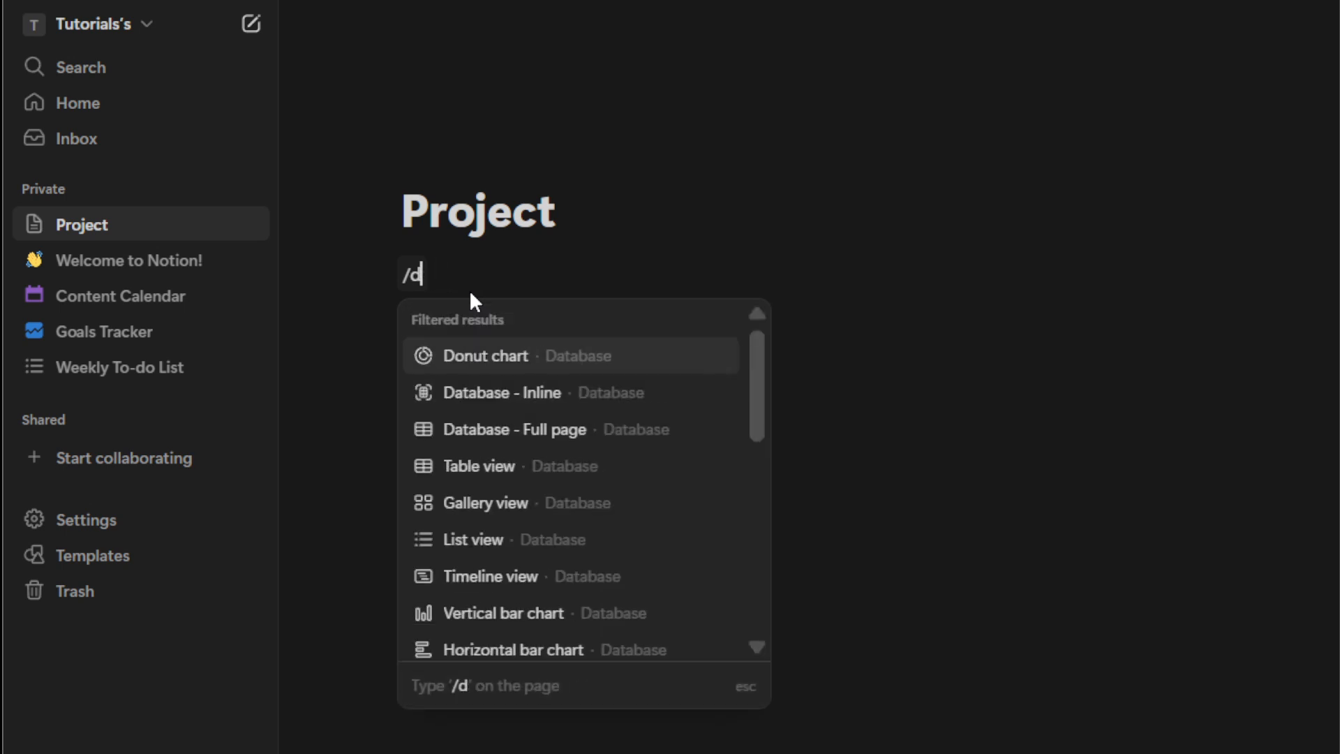
key(BackSpace)
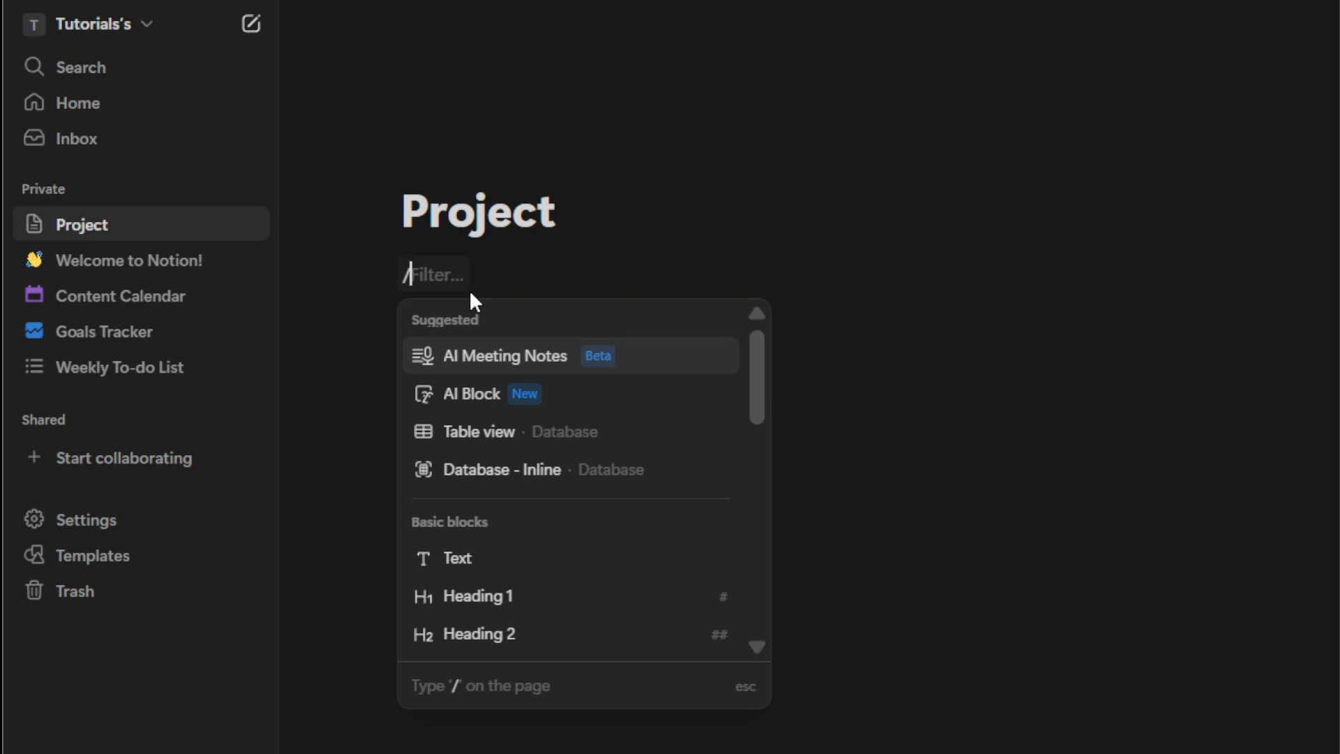
text(kanban)
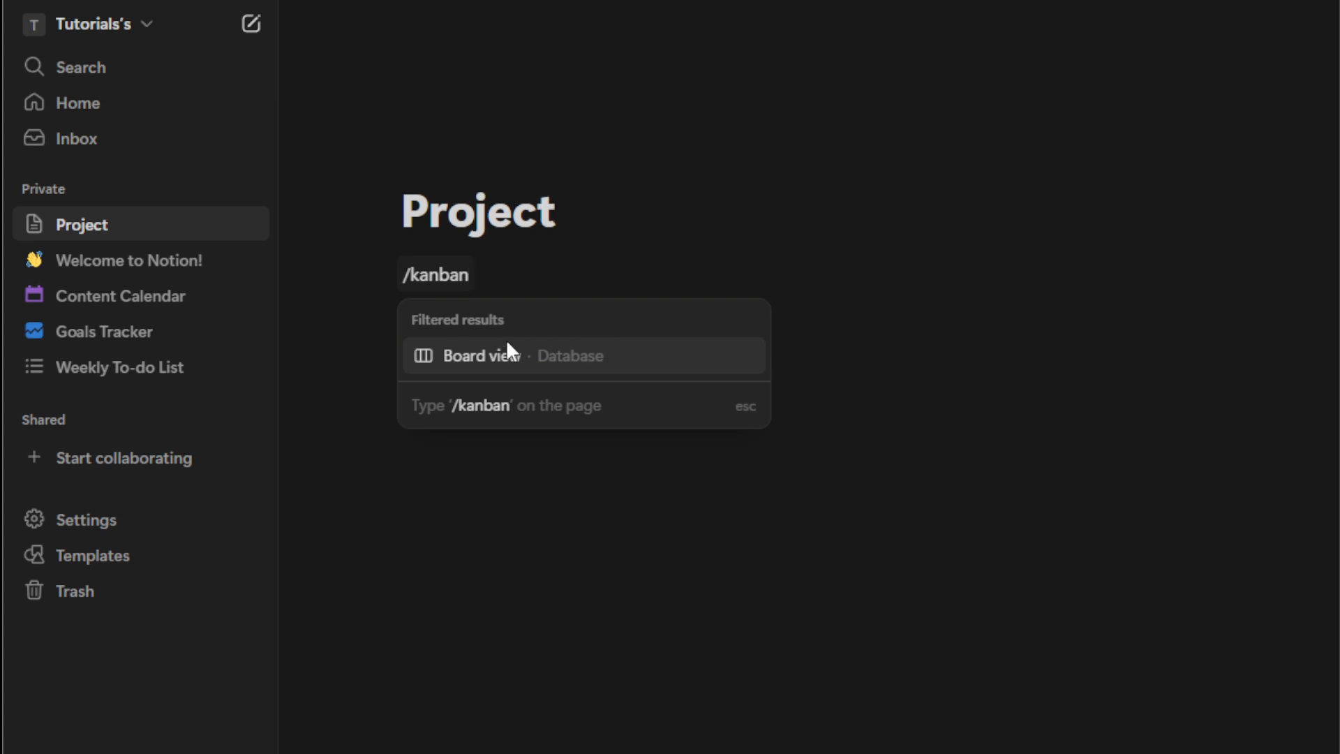
click(522, 362)
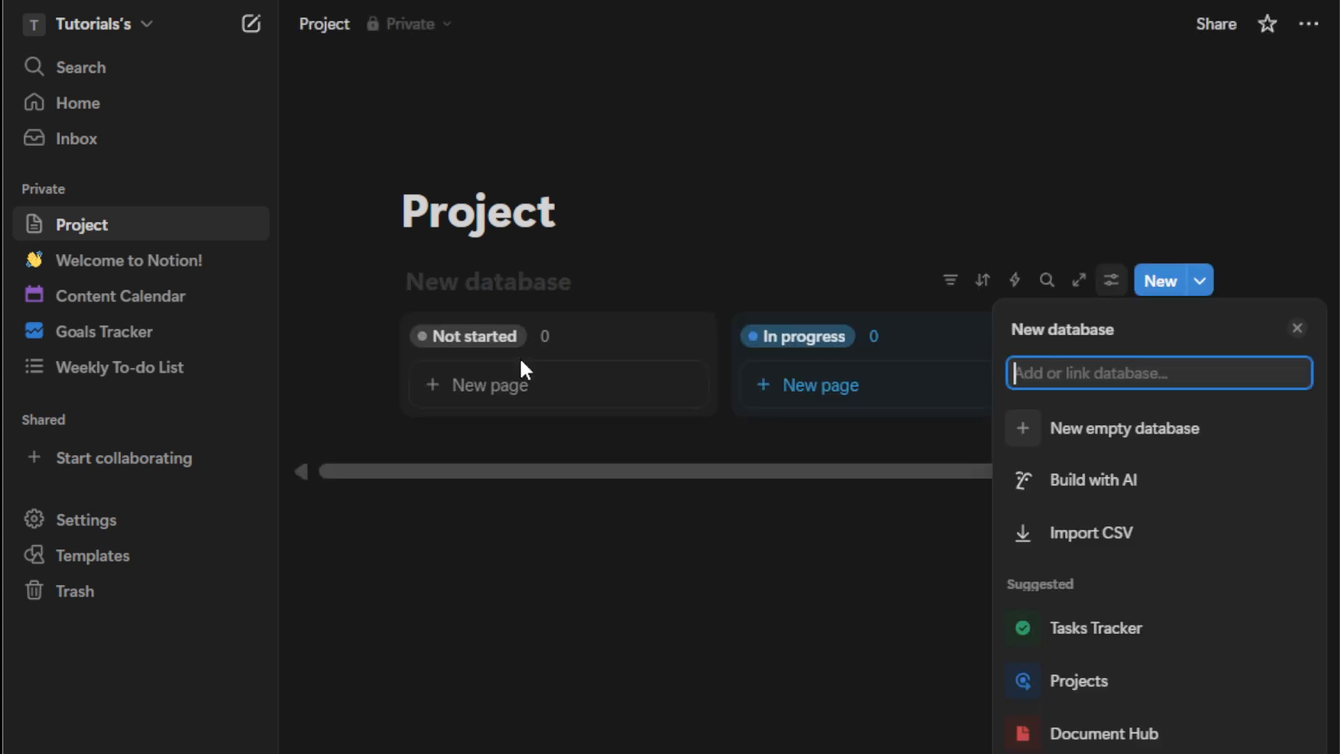
click(801, 609)
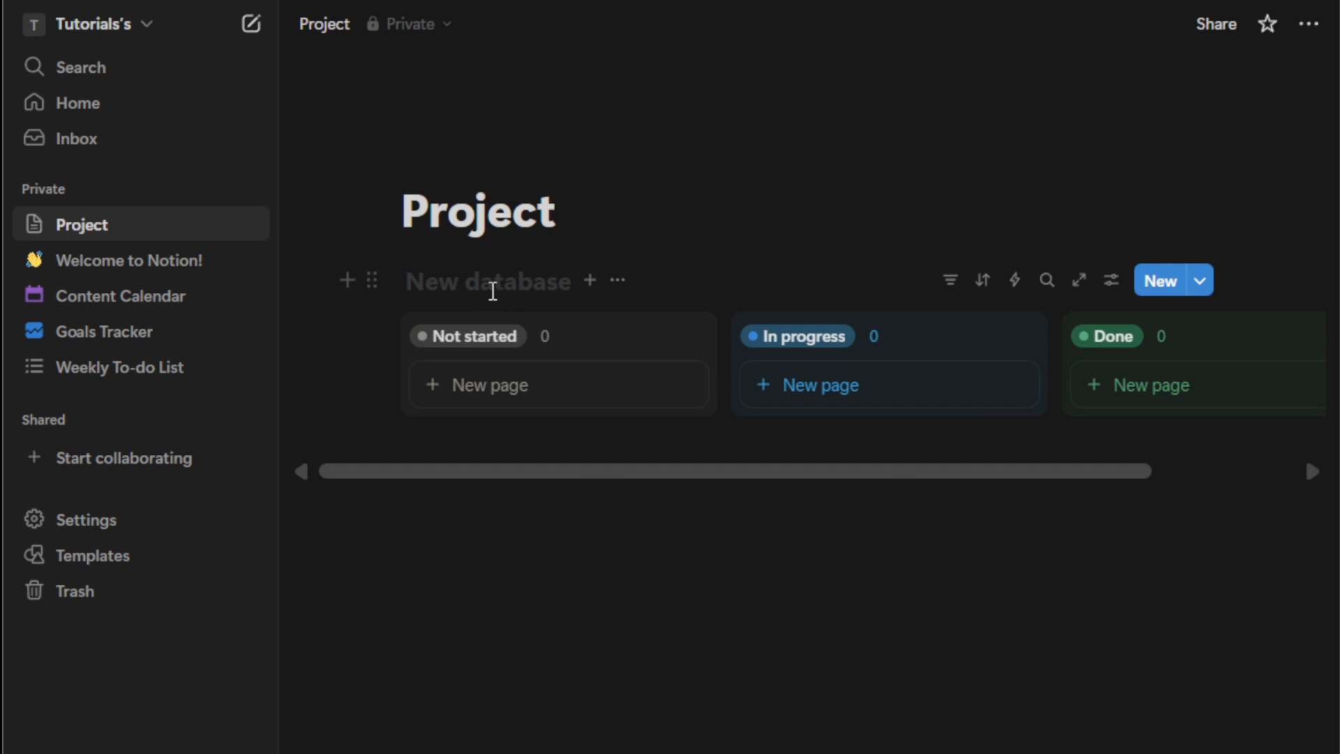
Name the new board database Kanban.
click(493, 289)
click(727, 531)
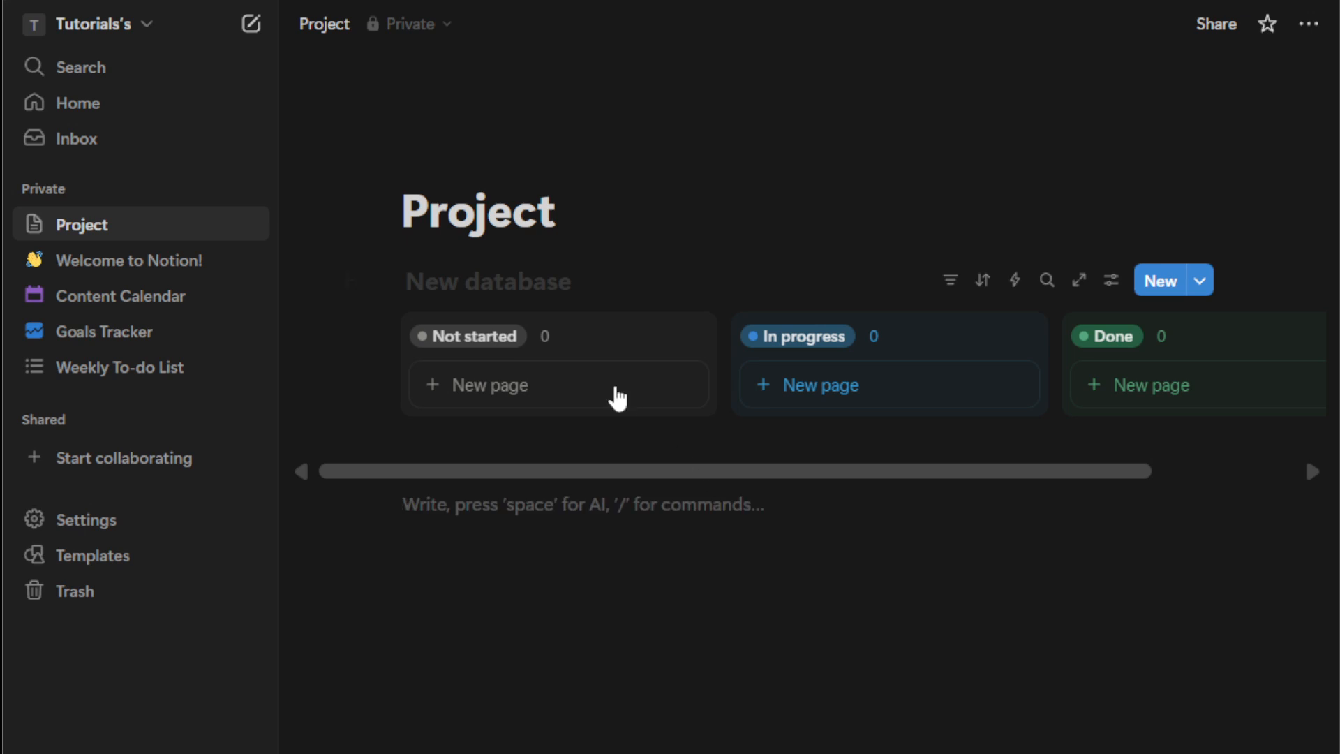
click(498, 288)
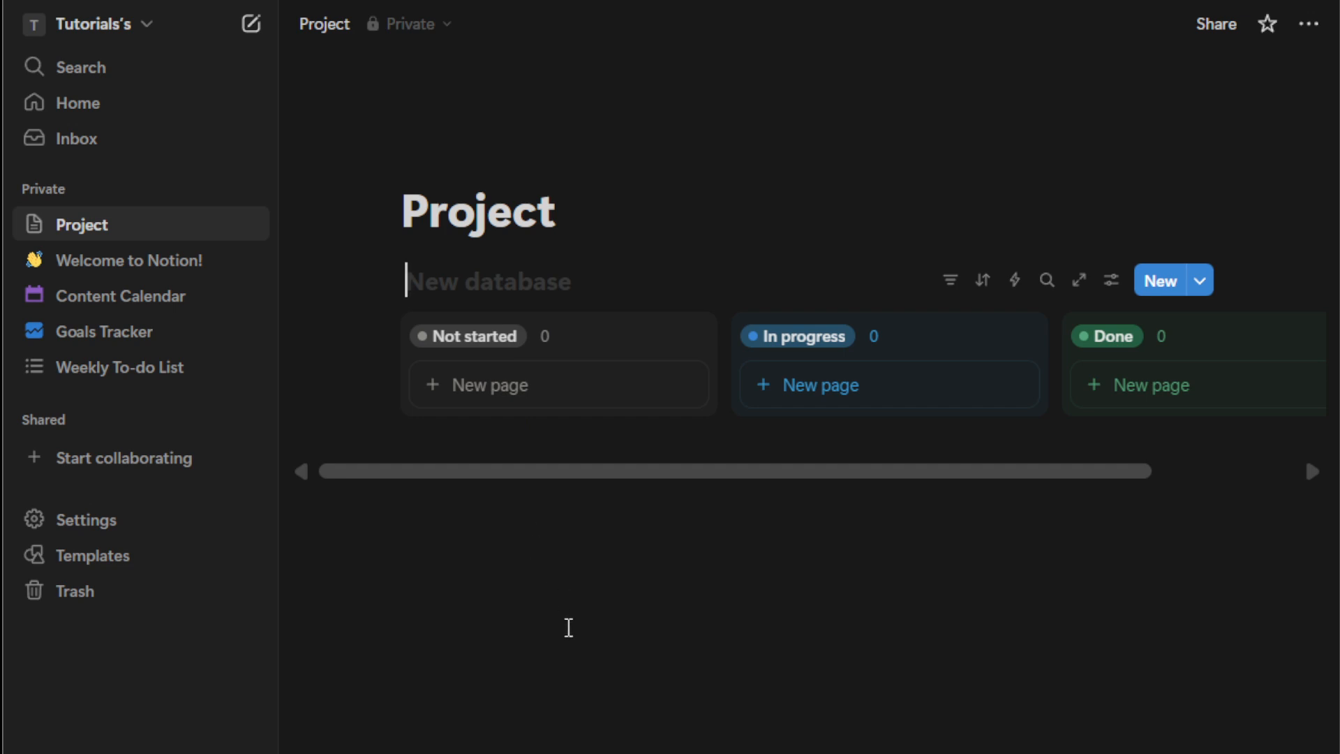
text(Kan)
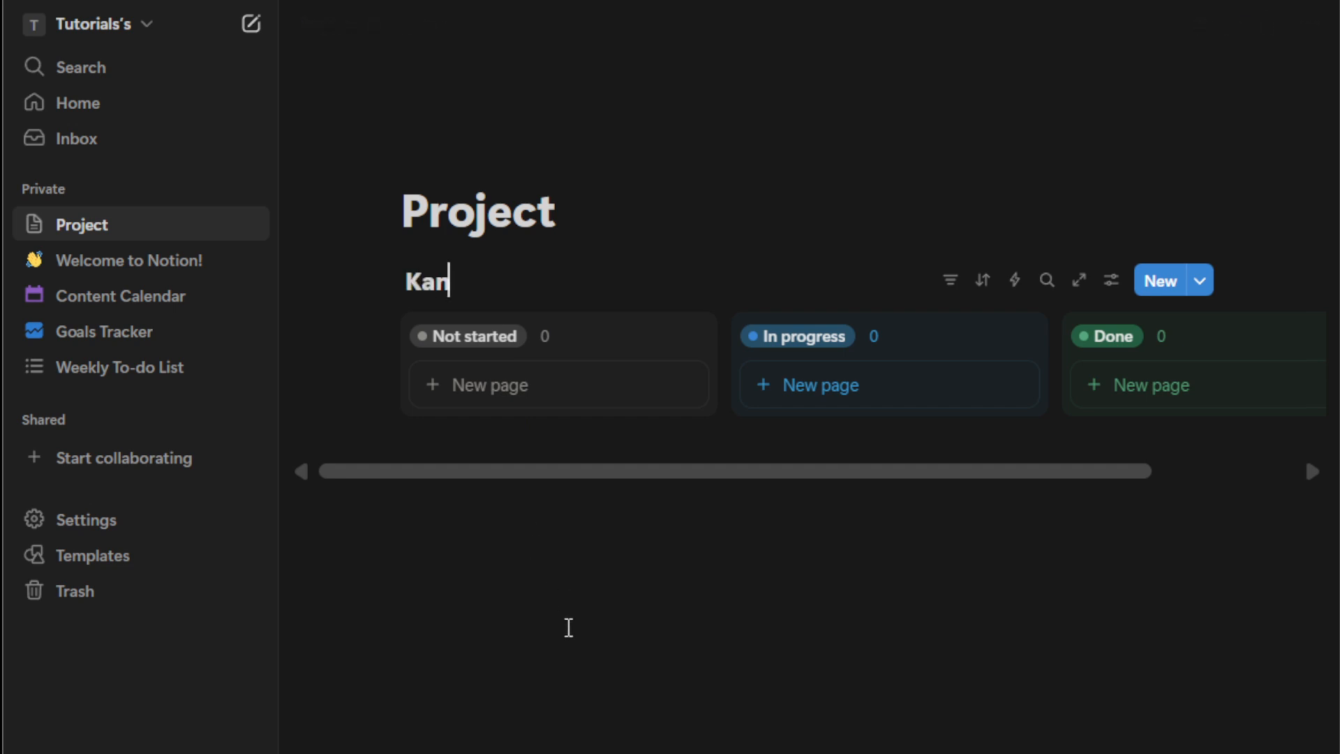
text(ban)
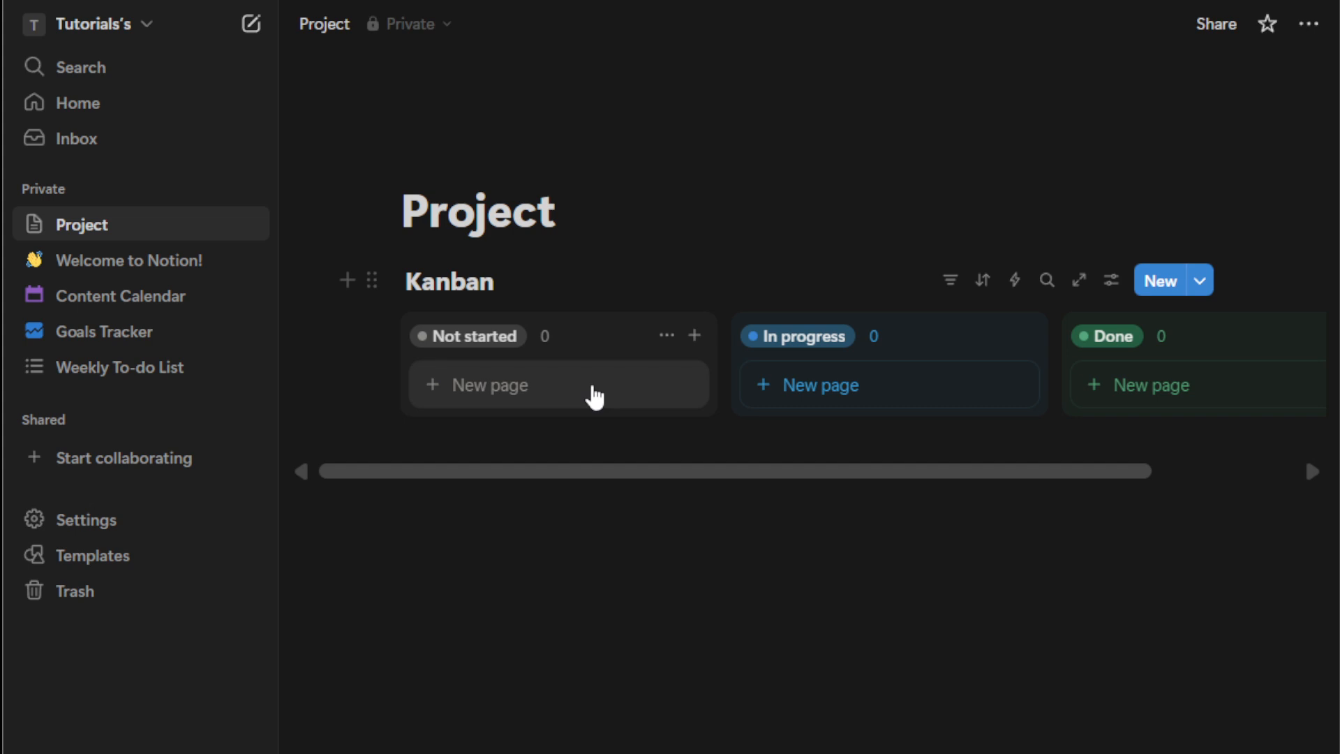
Create a card in the Not started column, open it in side peek, and add a Date property named date.
click(595, 396)
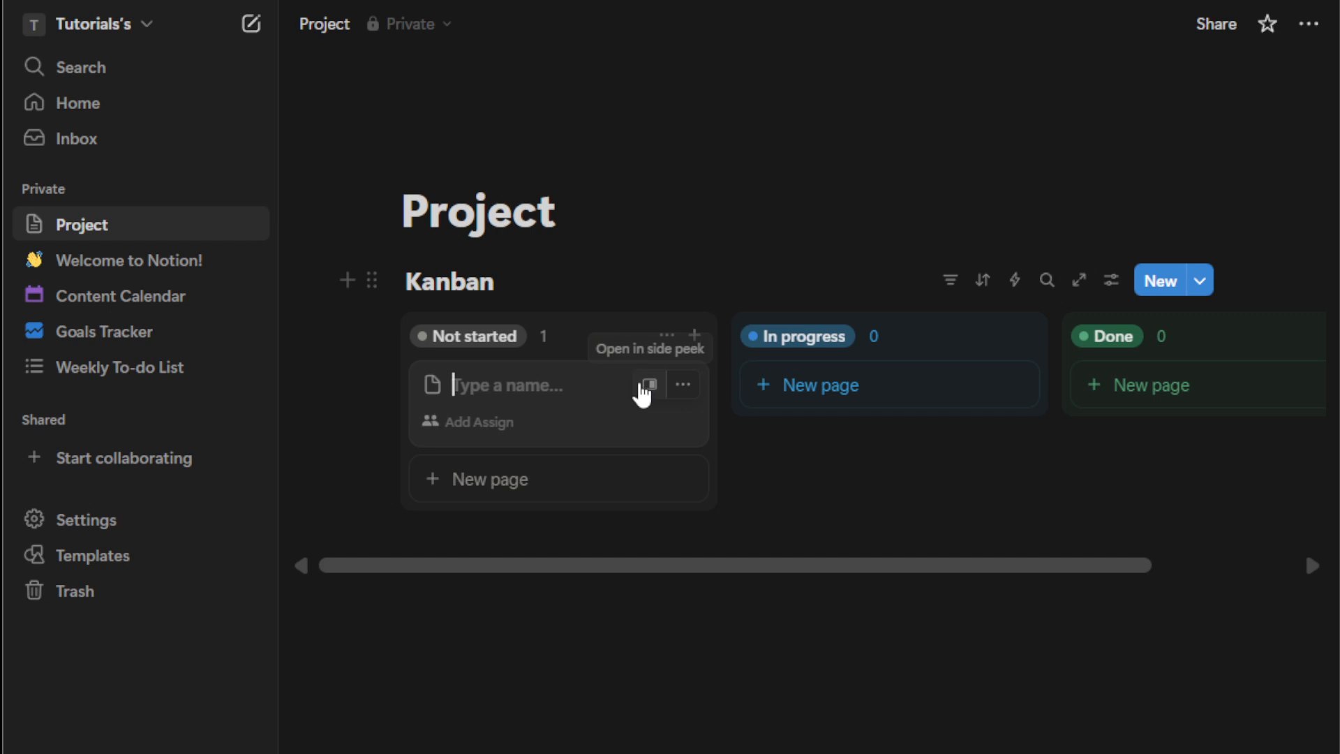
click(645, 387)
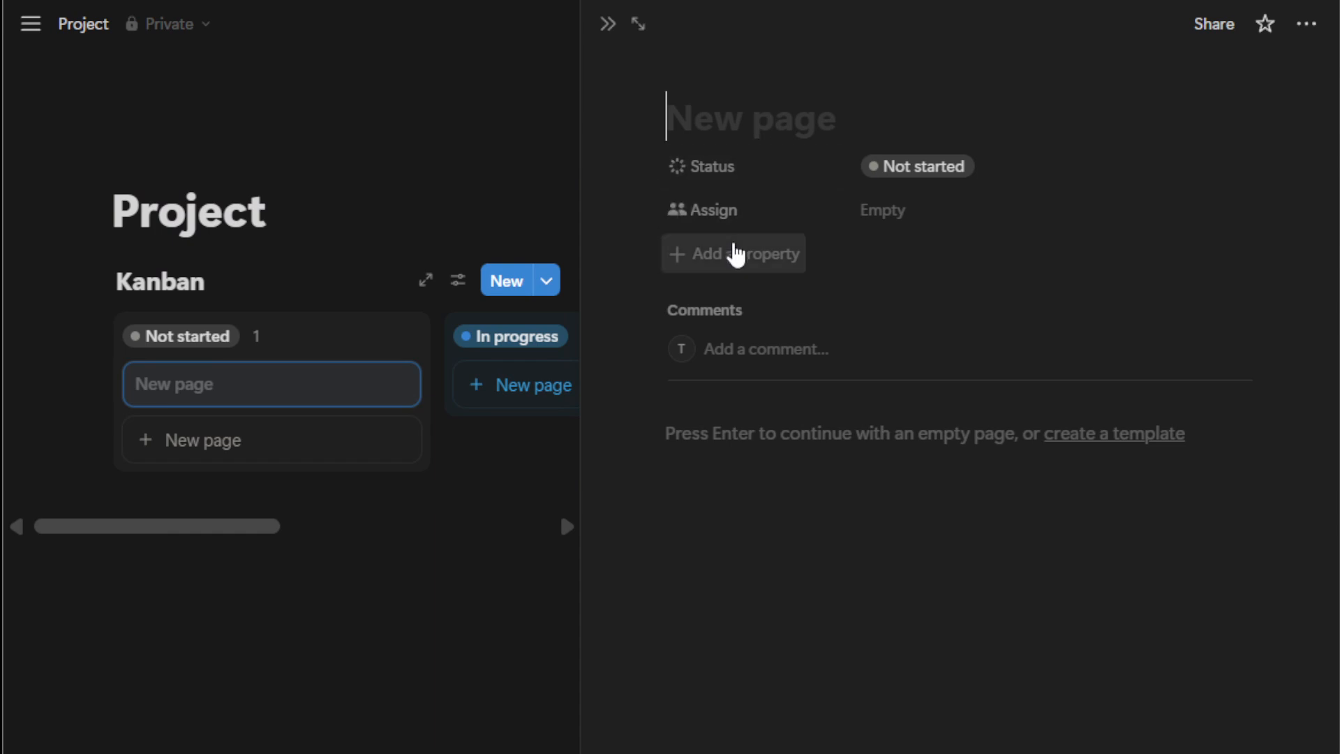
click(736, 255)
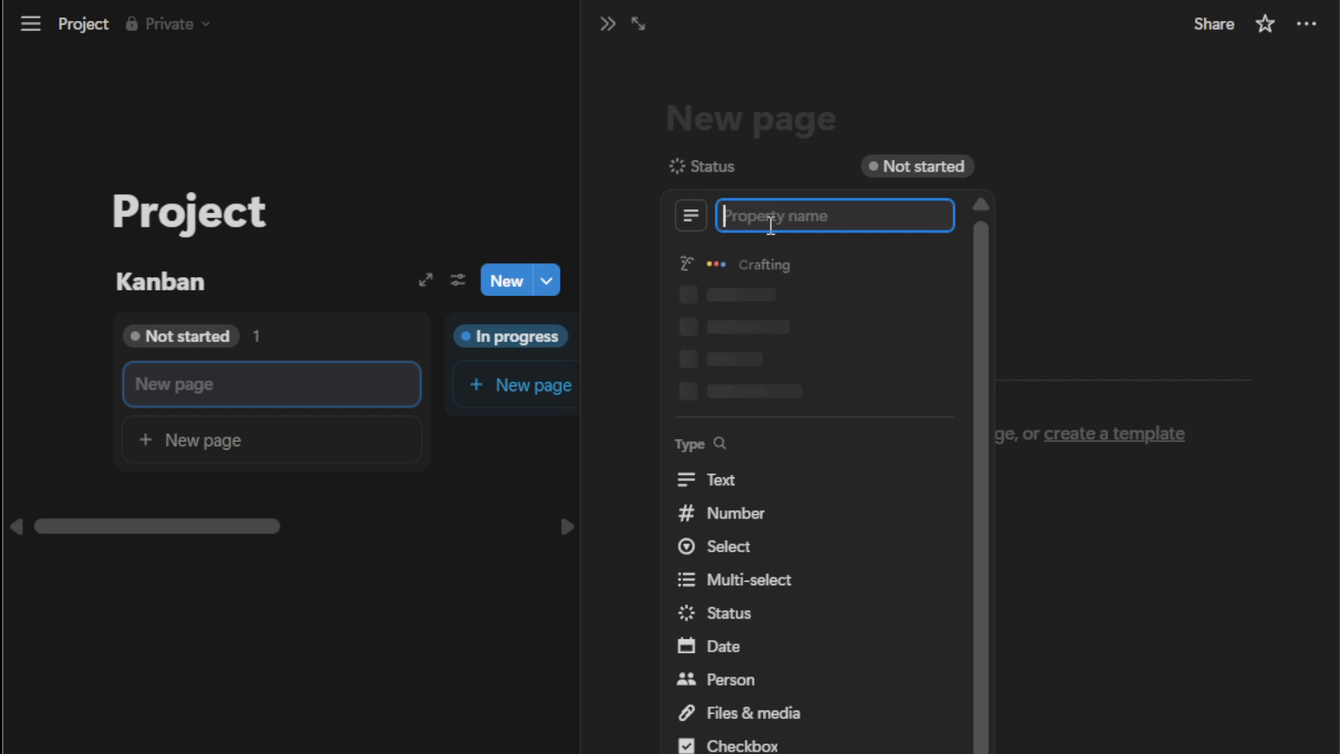
text(da)
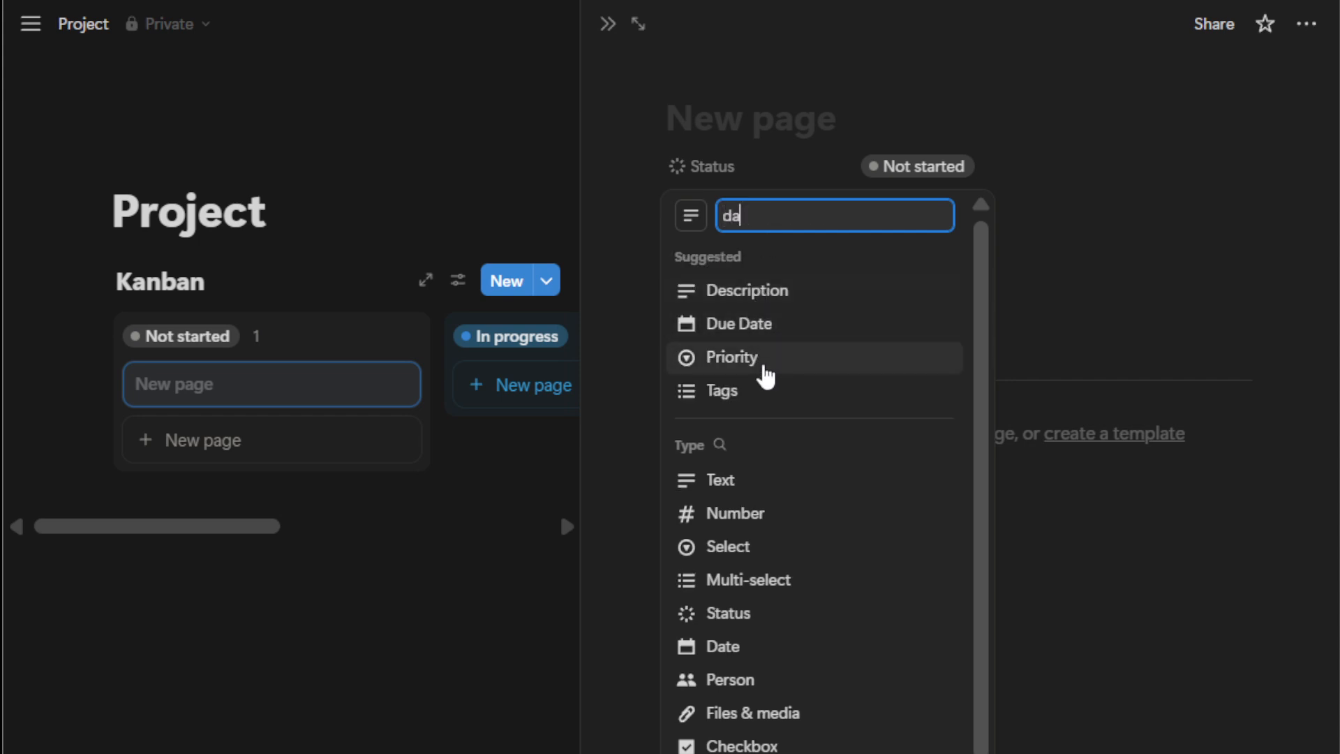
text(te)
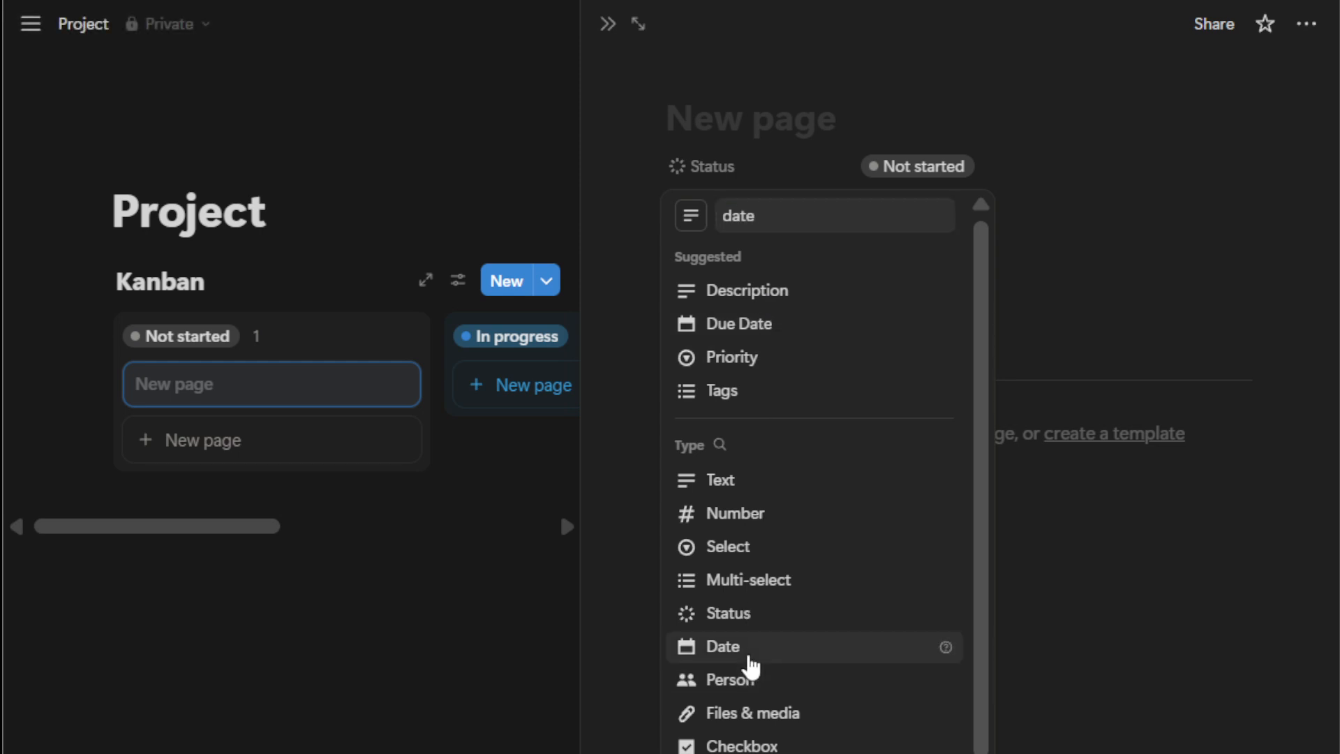
click(749, 663)
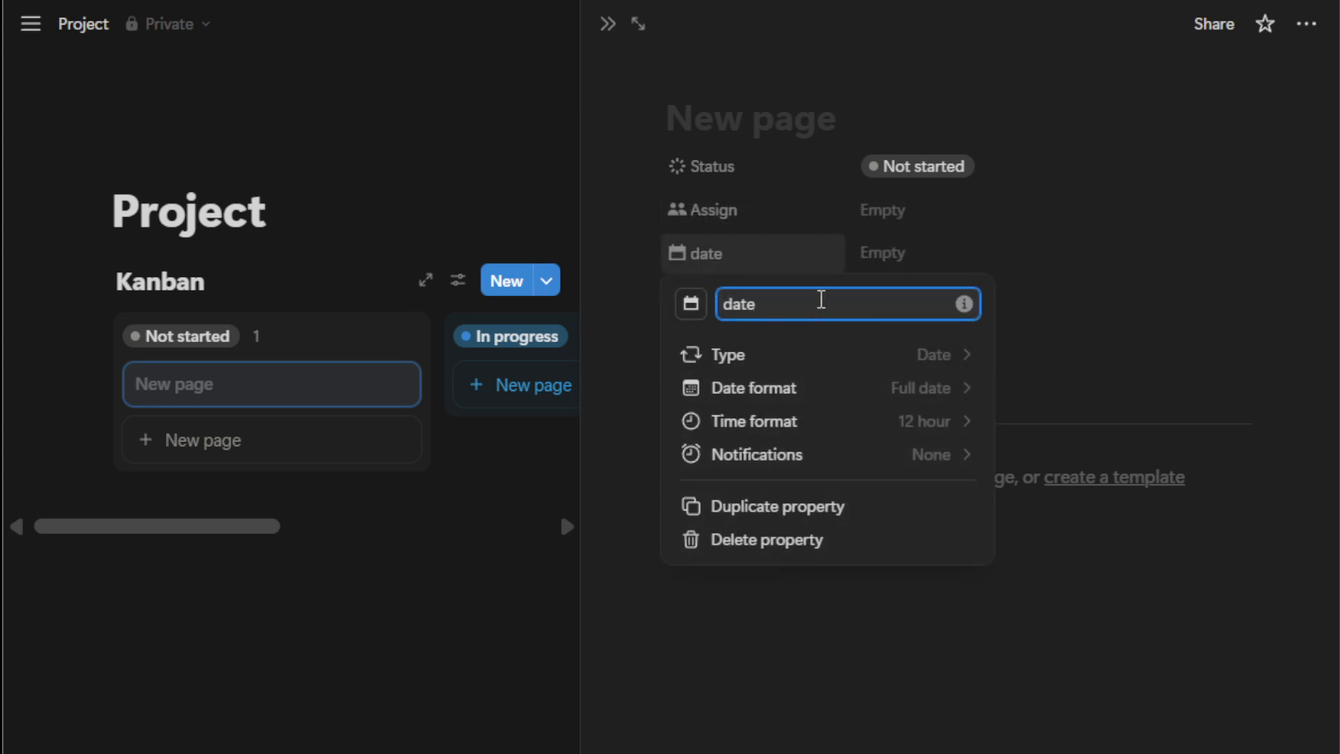
Rename the card's date property to Deadline.
drag(818, 300, 682, 308)
text(D)
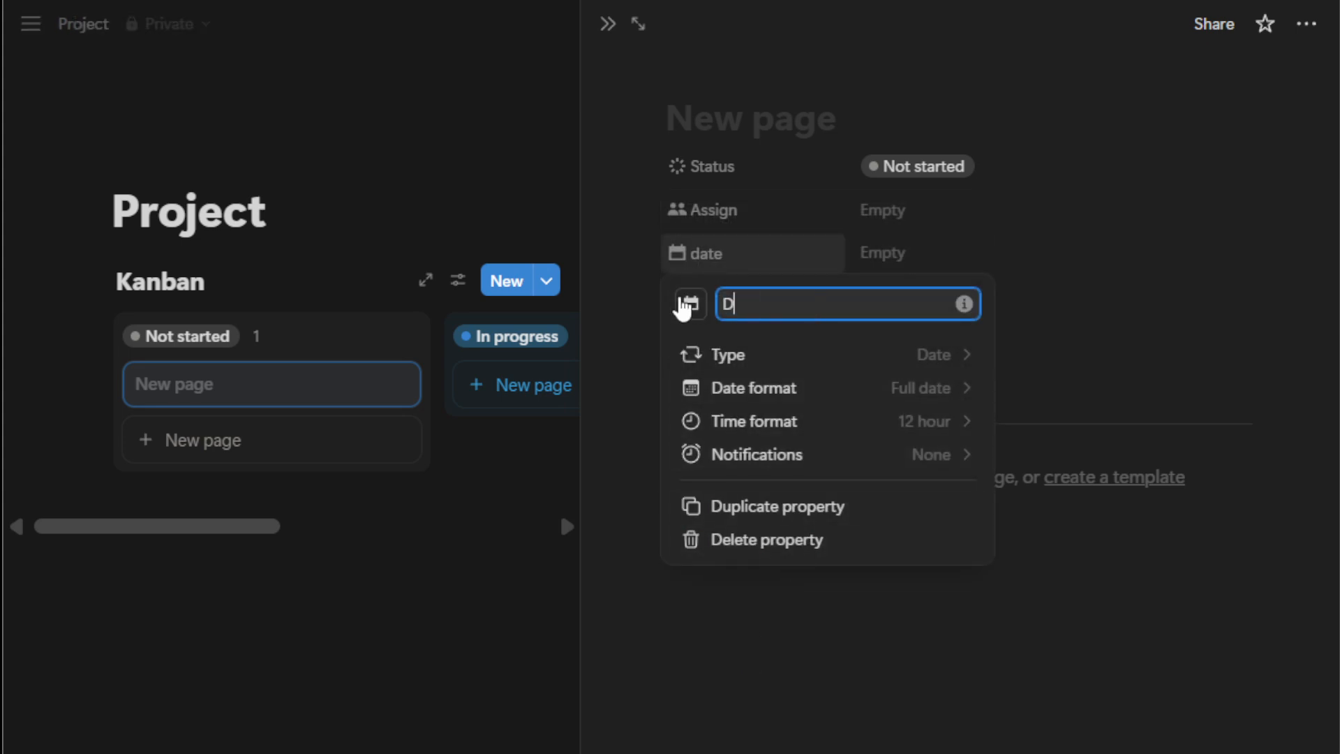
text(eadline)
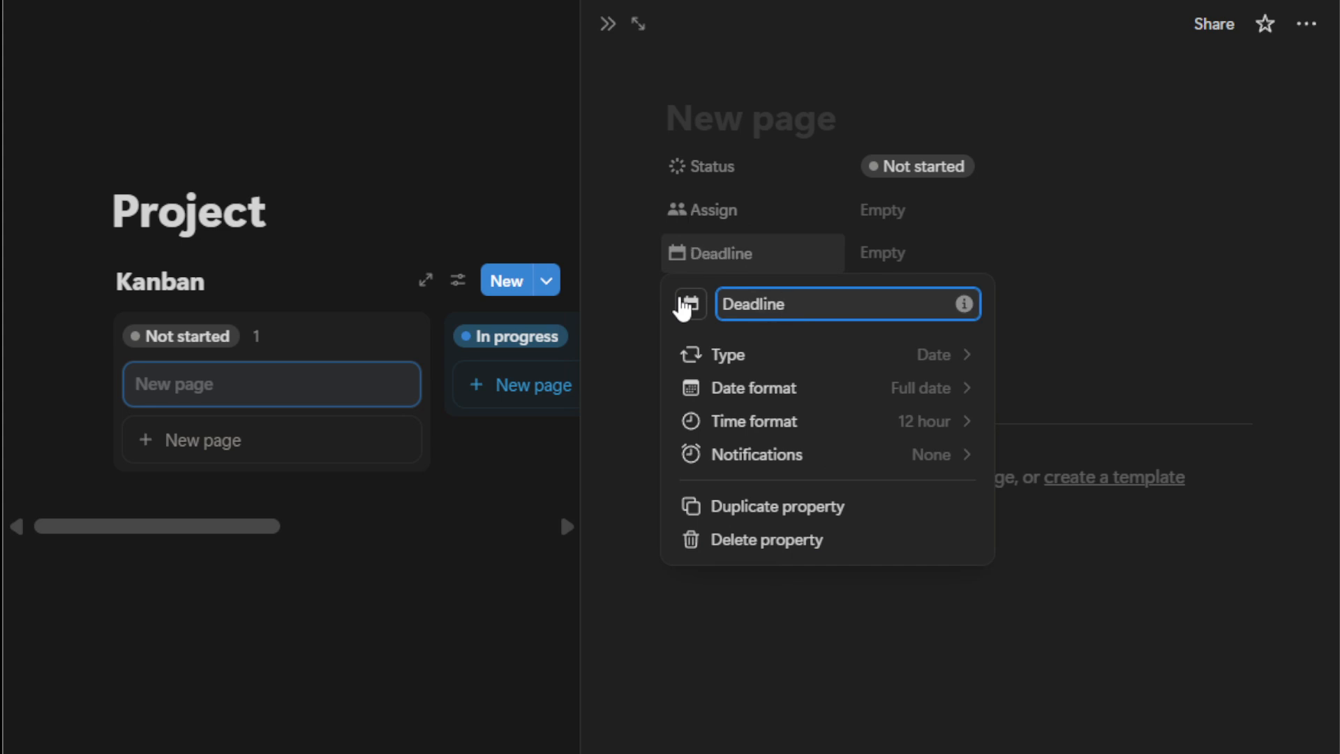
click(1187, 350)
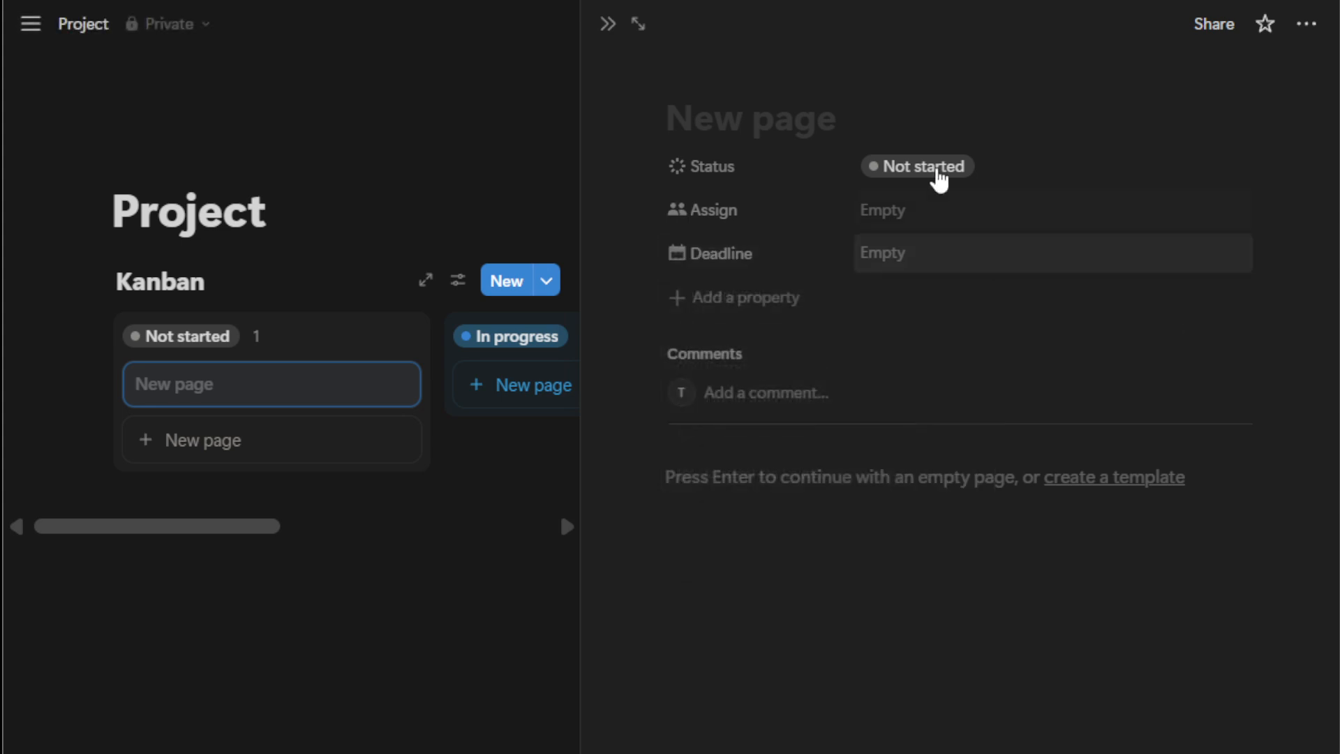
Choose Not started as the card's status and title the card Project 1.
click(935, 168)
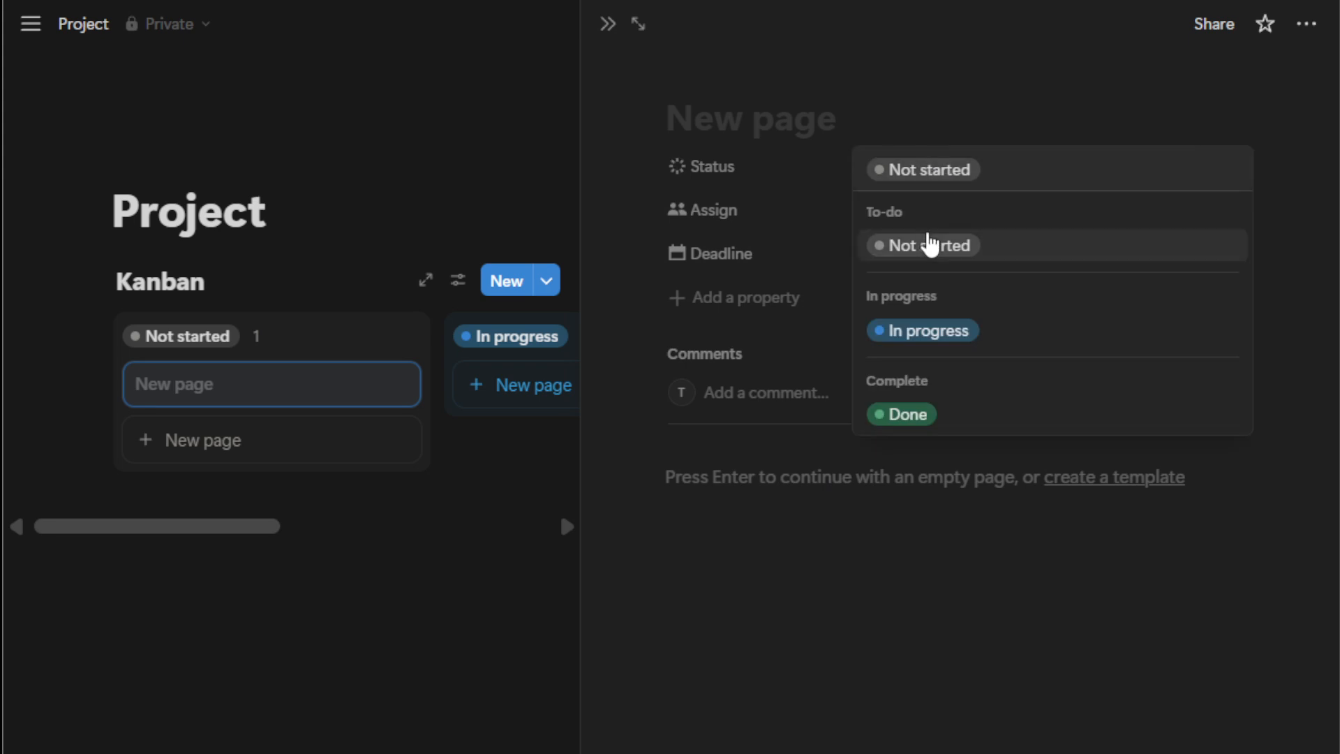
click(930, 245)
click(798, 131)
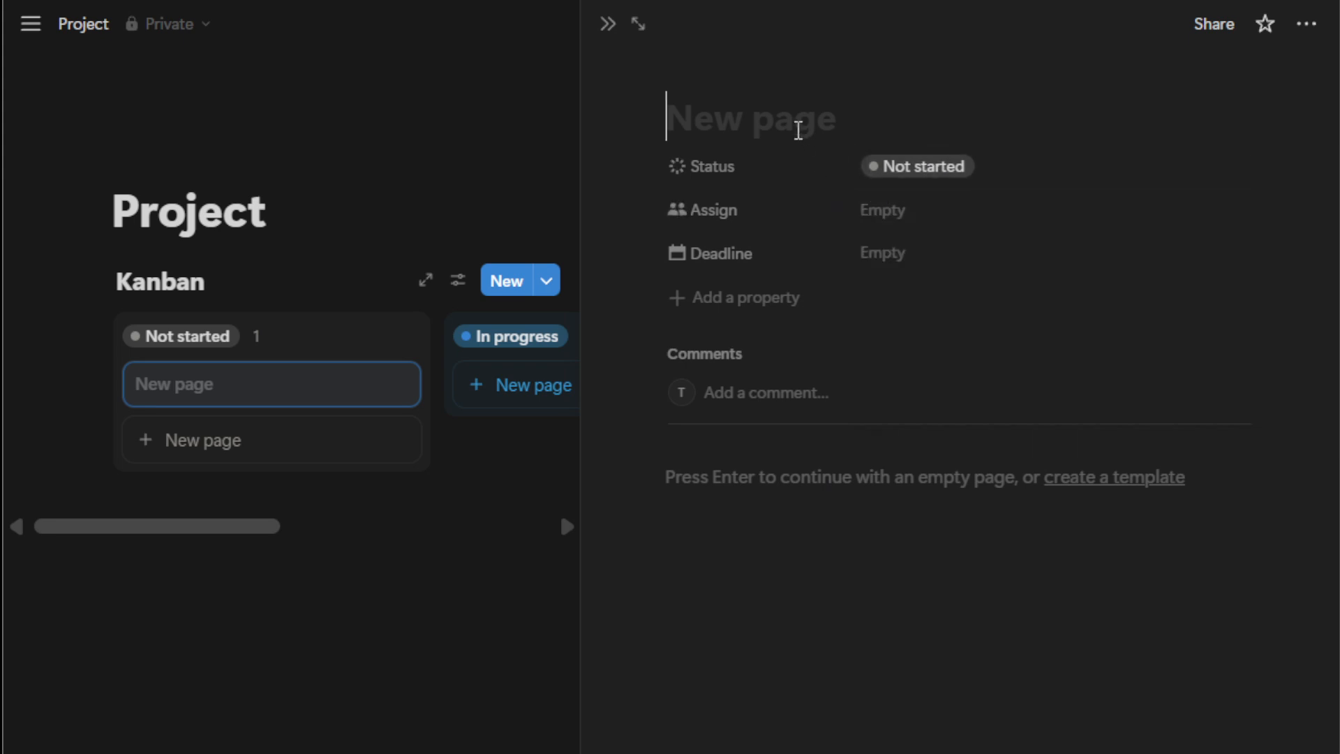
text(Pro)
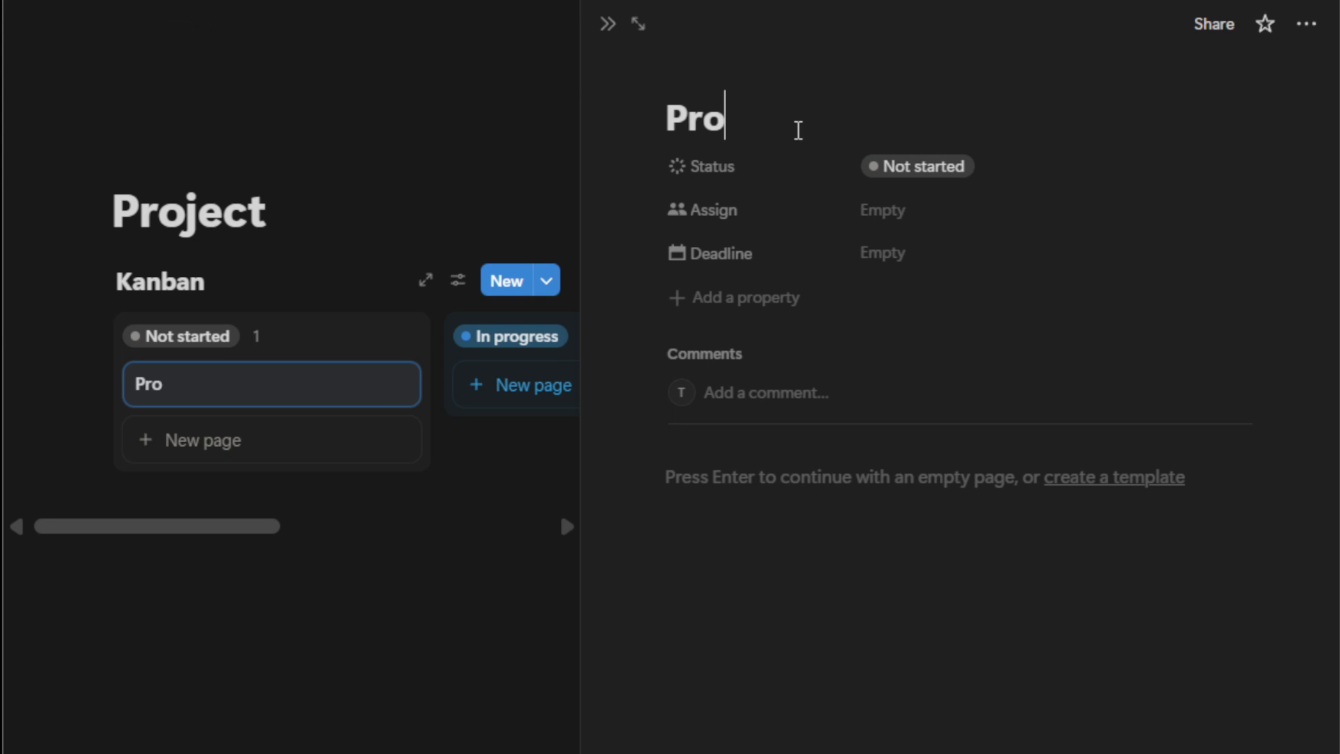
text(ject 1)
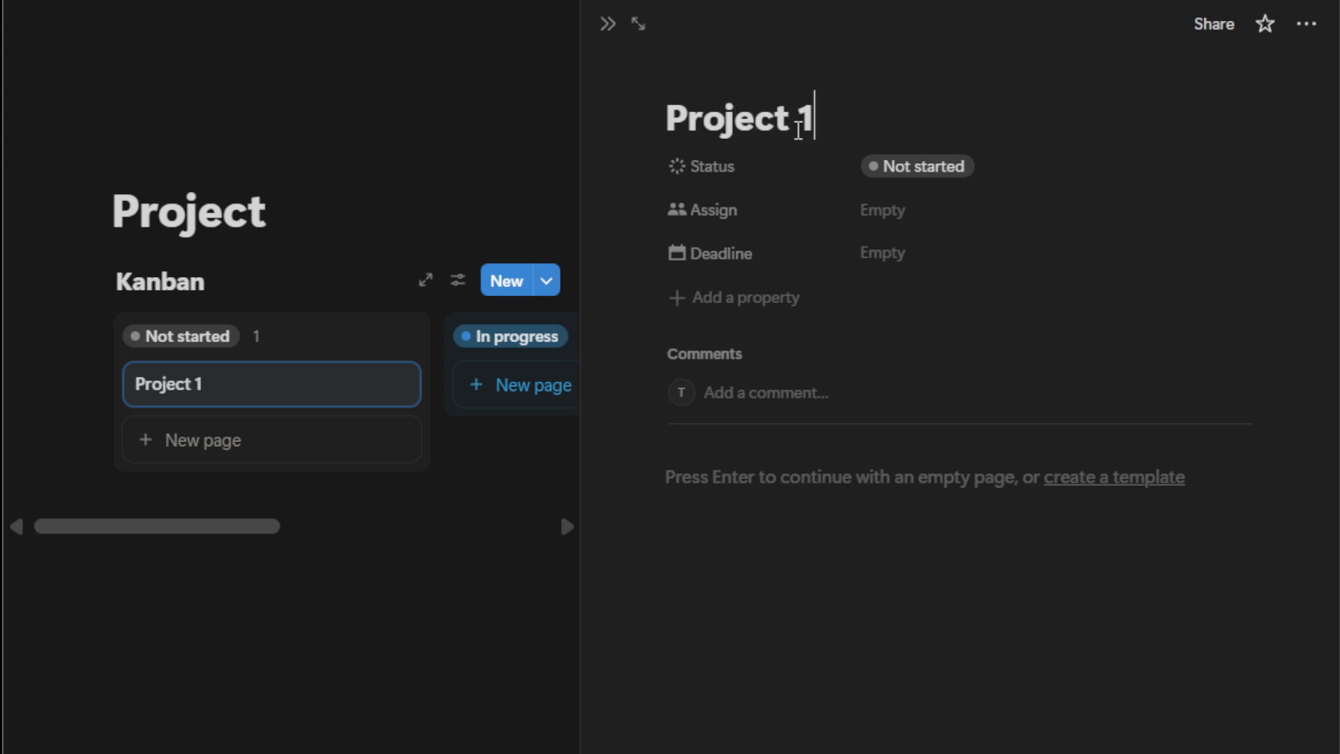
Assign the Project 1 card to your own account.
click(888, 227)
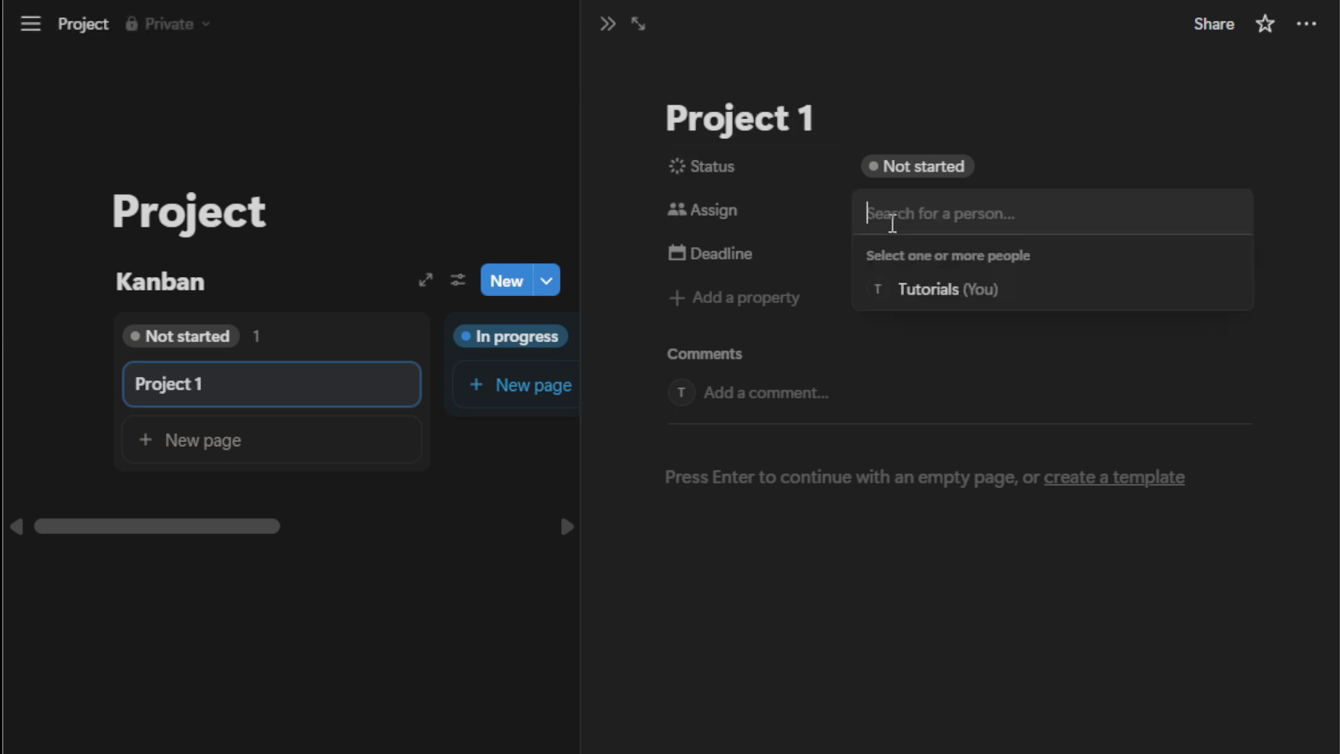
click(906, 294)
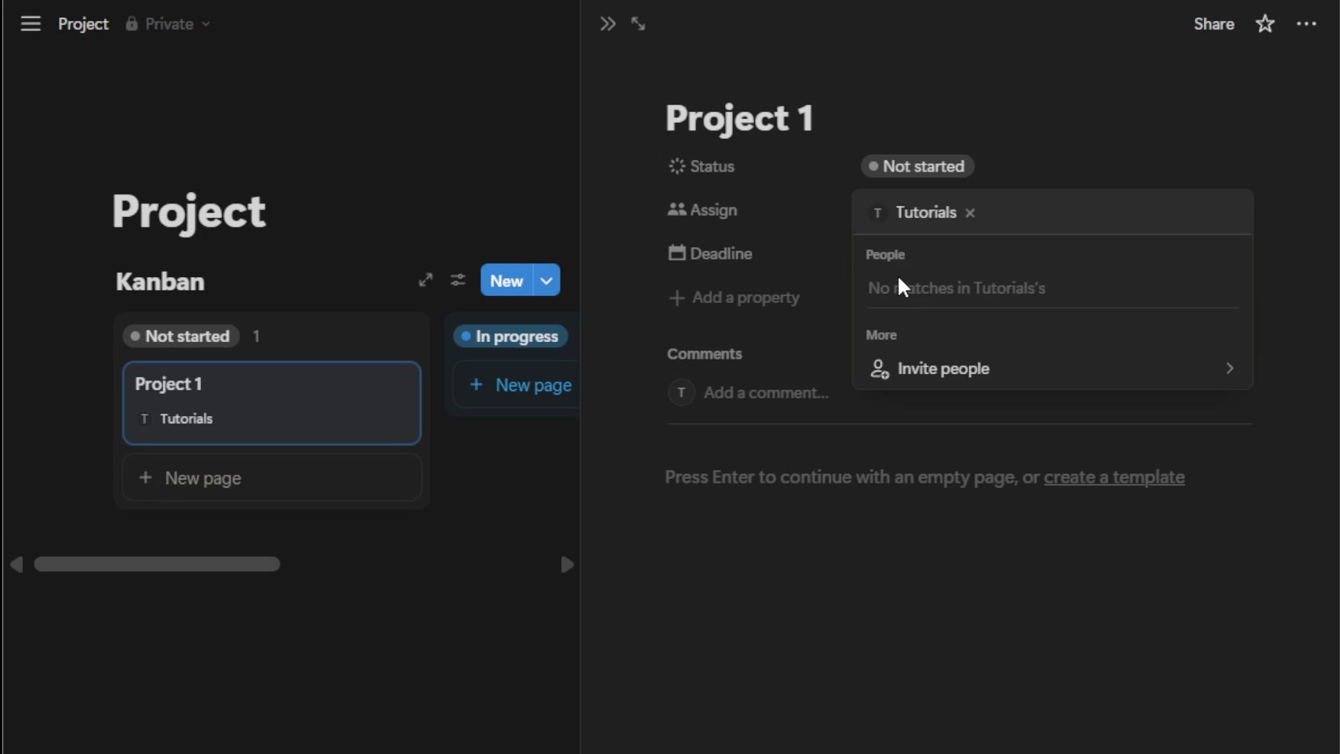
click(803, 321)
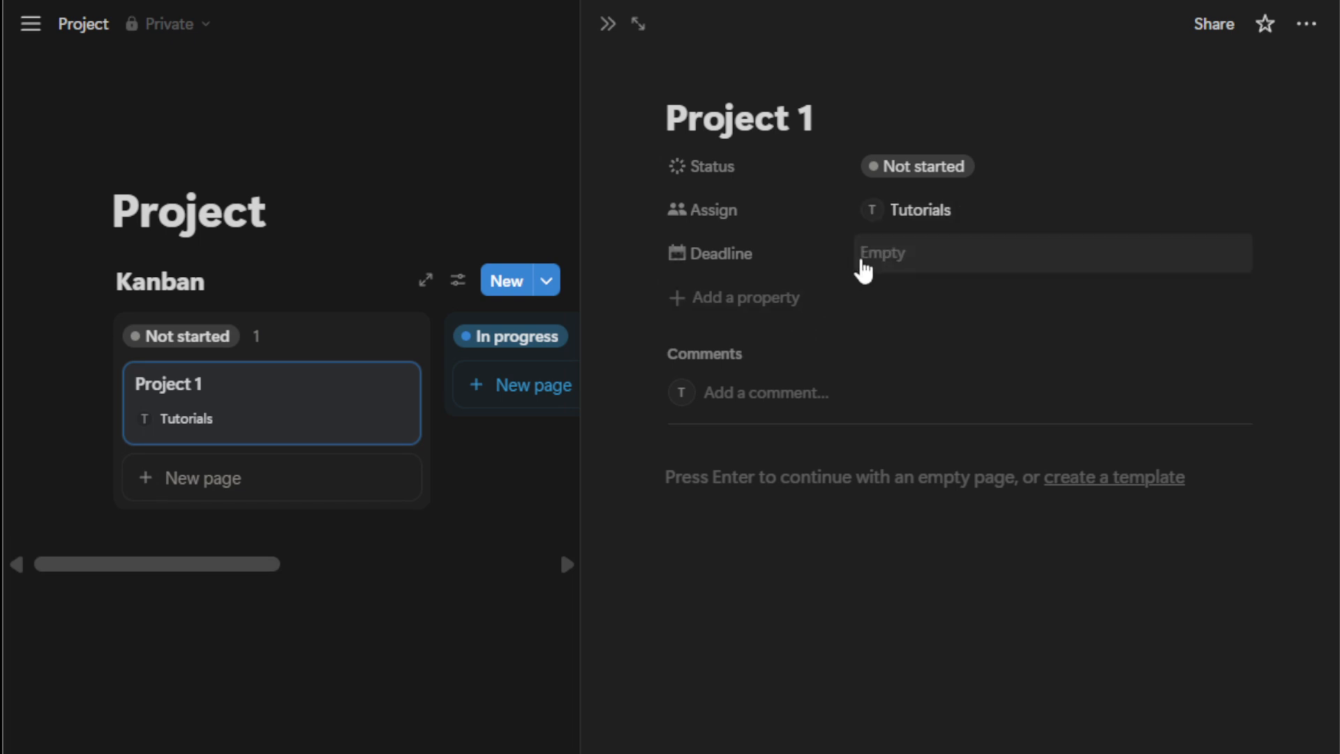
Set the Project 1 deadline to August 21, 2025 and close the side peek.
click(864, 266)
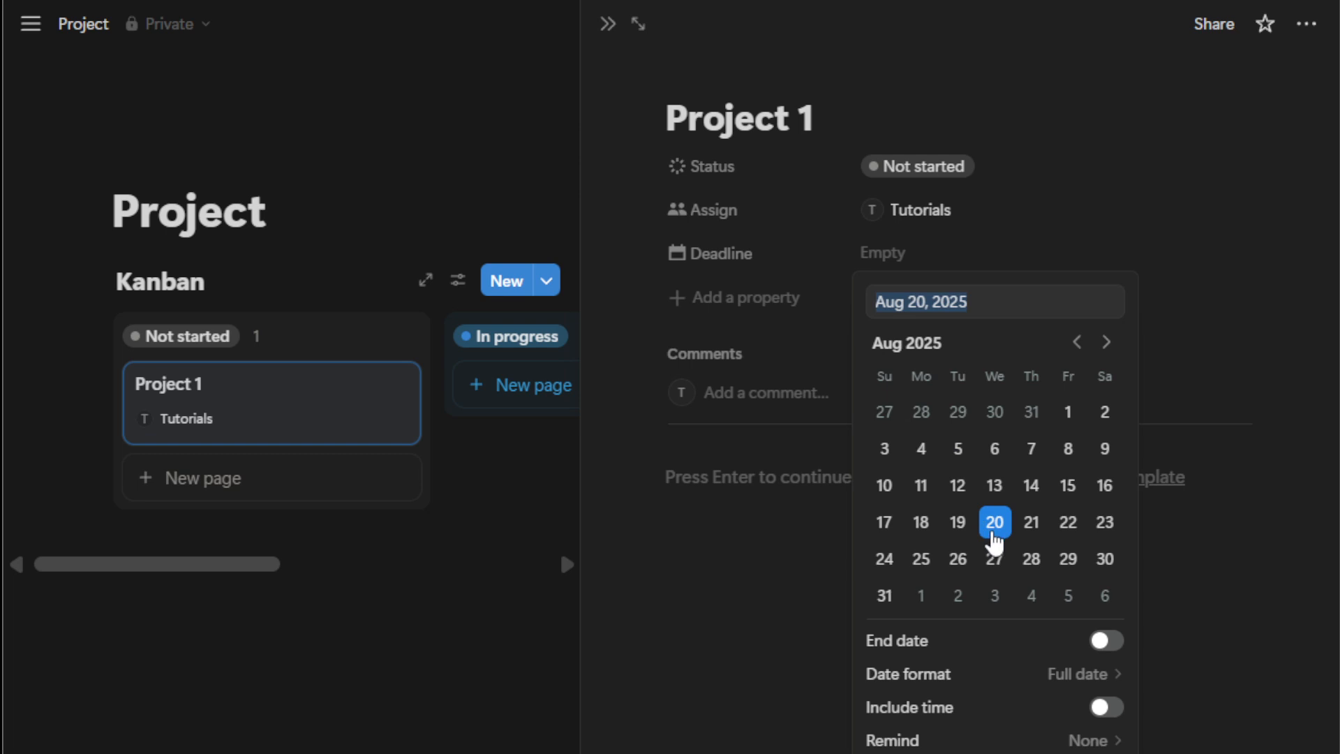
click(1033, 523)
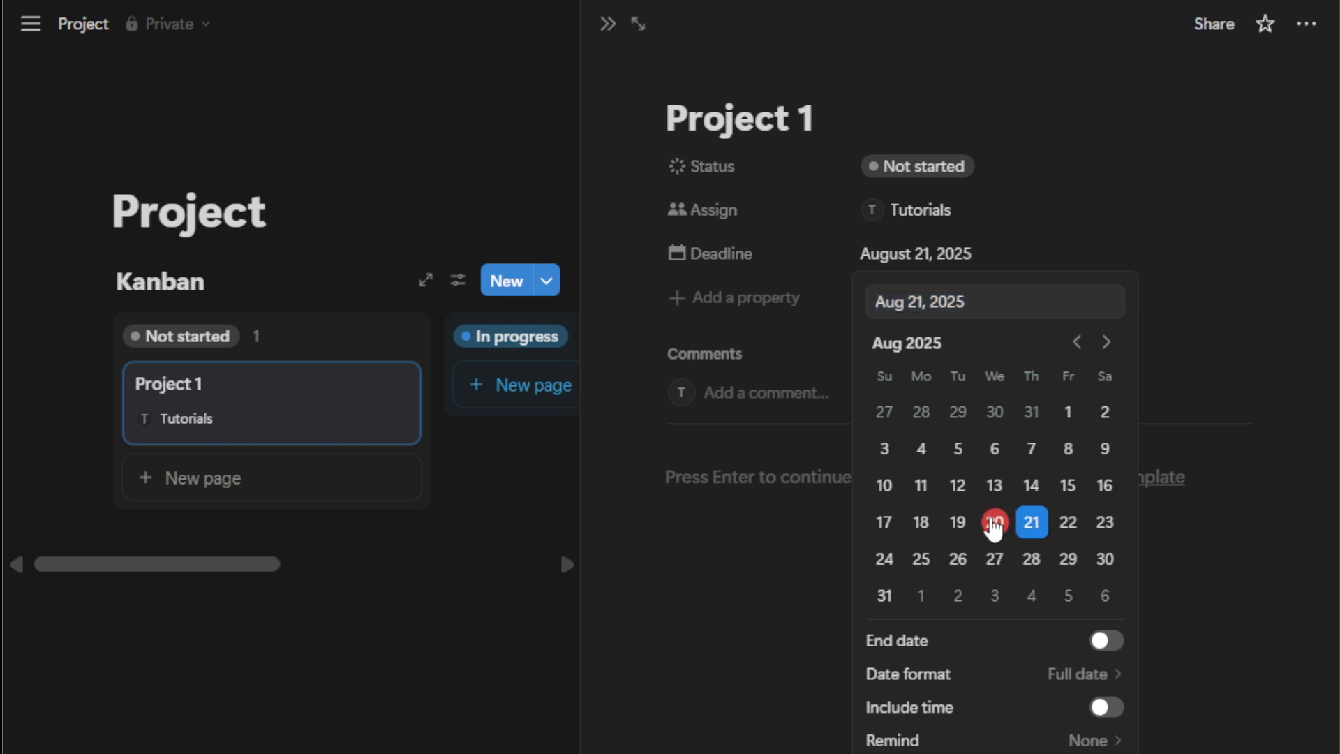
click(793, 581)
click(470, 565)
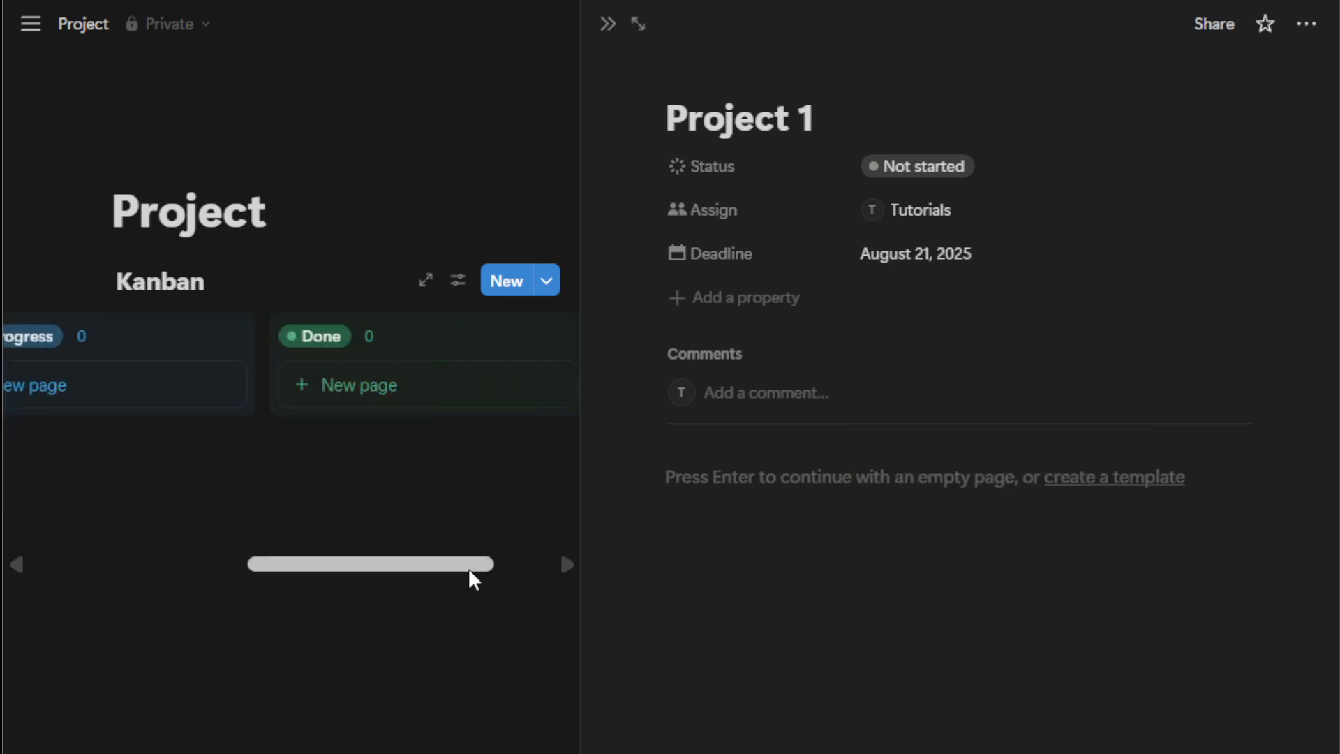
click(347, 517)
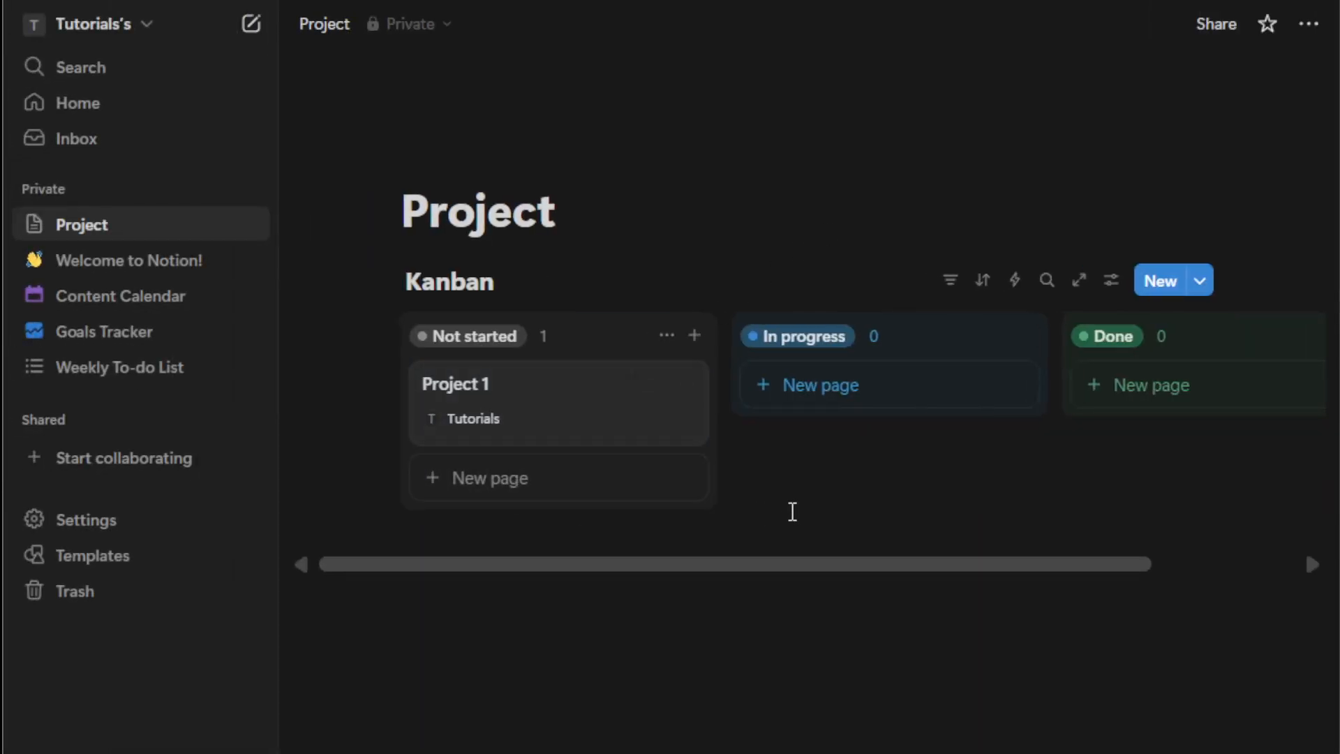
Move the Project 1 card from Not started to In progress and on to the Done column.
scroll(649, 410, right, 2)
scroll(628, 422, right, 1)
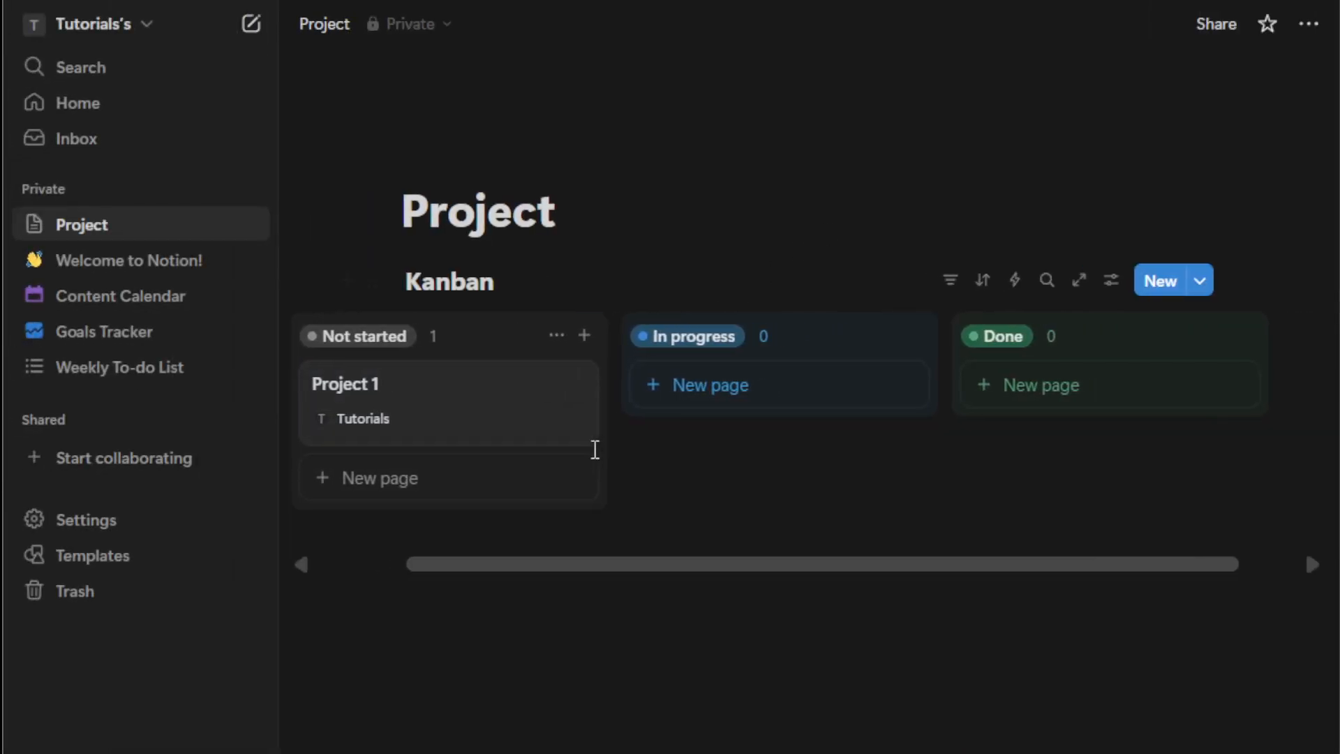
drag(508, 414, 755, 400)
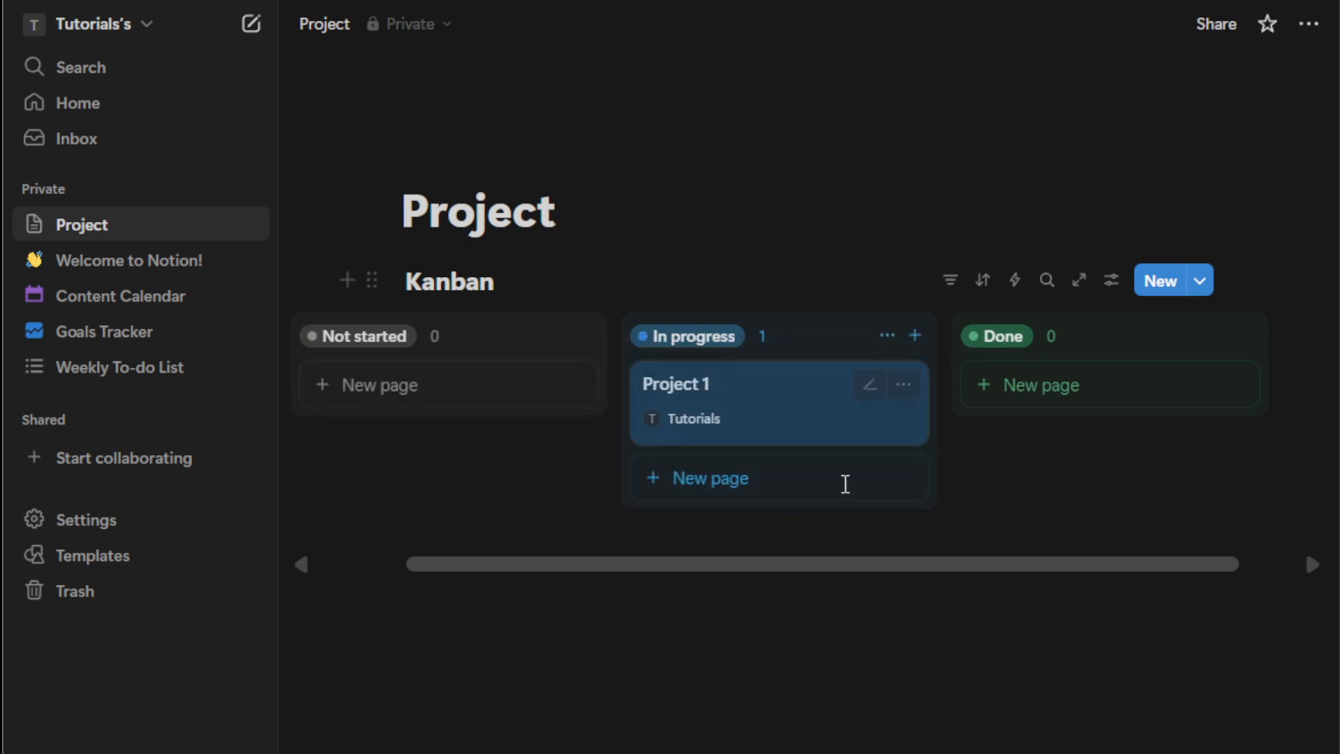
drag(724, 428, 1068, 383)
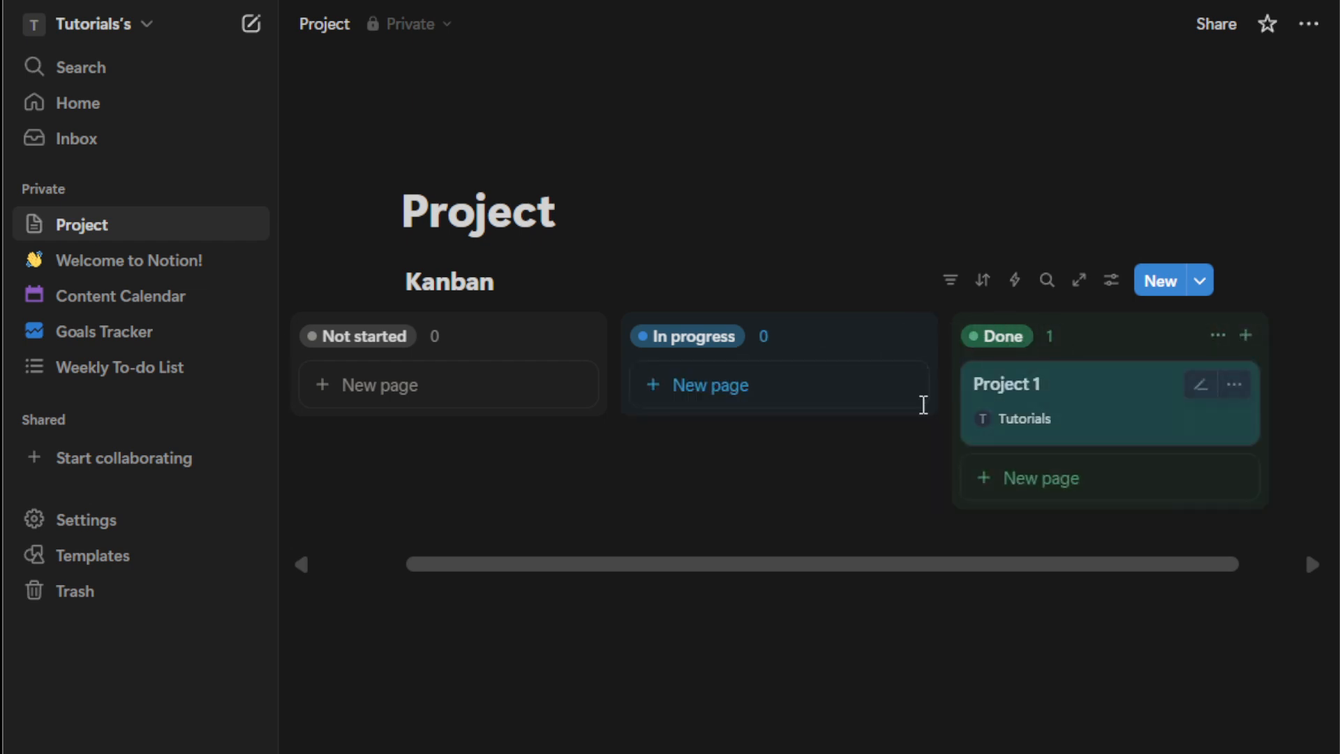
scroll(1046, 530, left, 3)
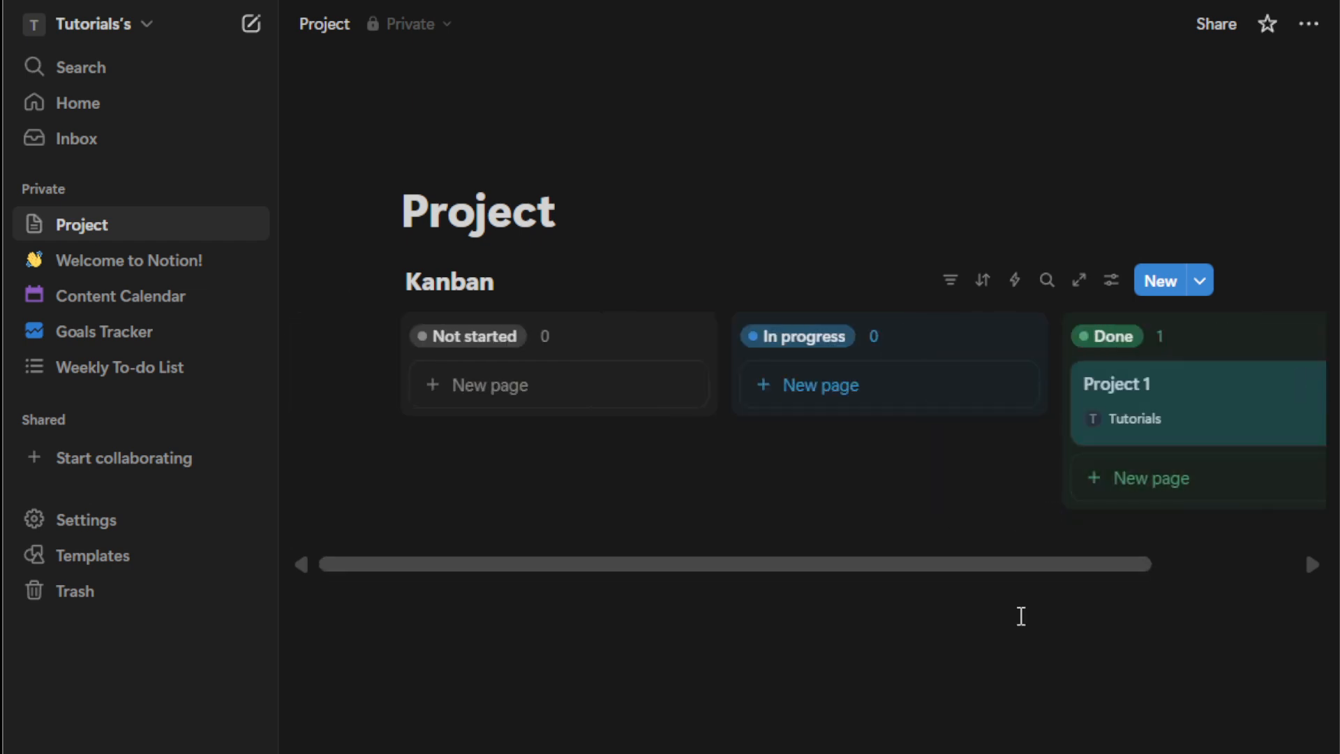